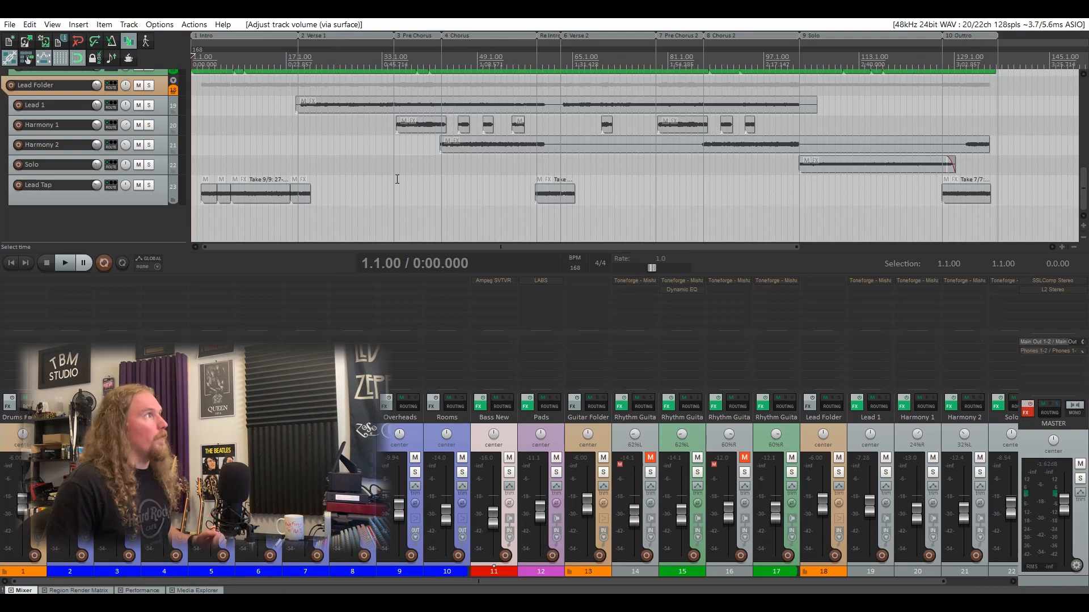
# Step: Remove the Intro region and create a new region from a time selection spanning 1.1.00 to 19.1.00
pyautogui.keyDown('alt'); pyautogui.click(260, 38); pyautogui.keyUp('alt')
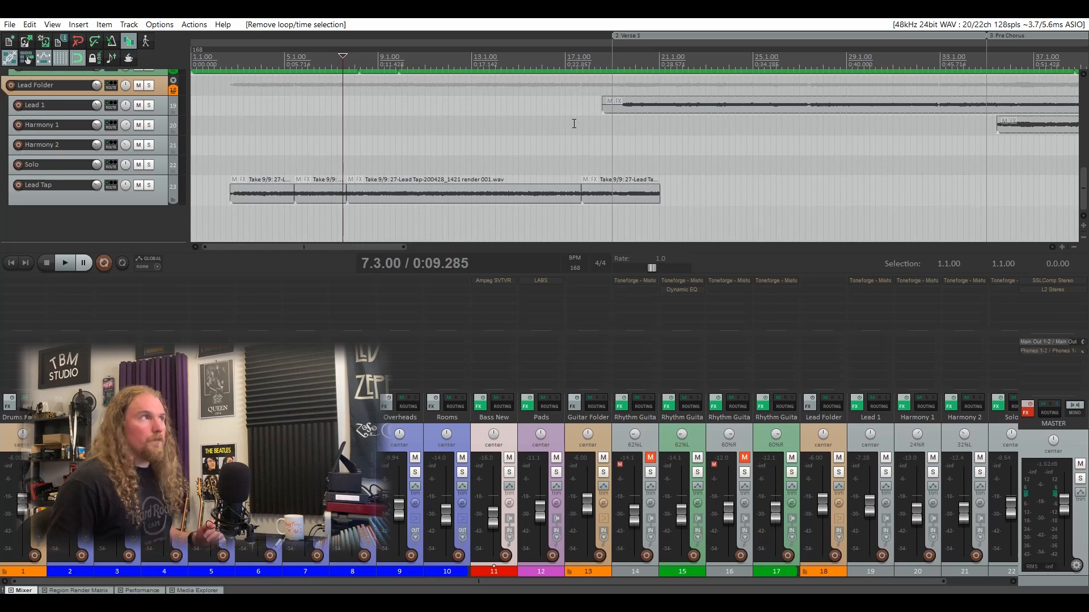
pyautogui.moveTo(612, 63); pyautogui.dragTo(193, 62)
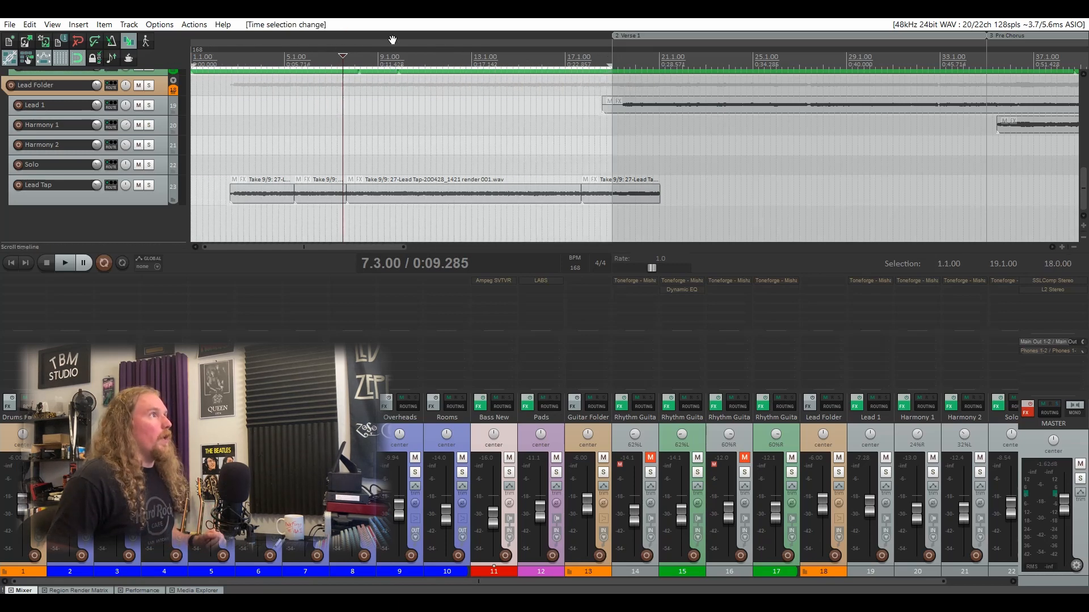
pyautogui.press('Escape')
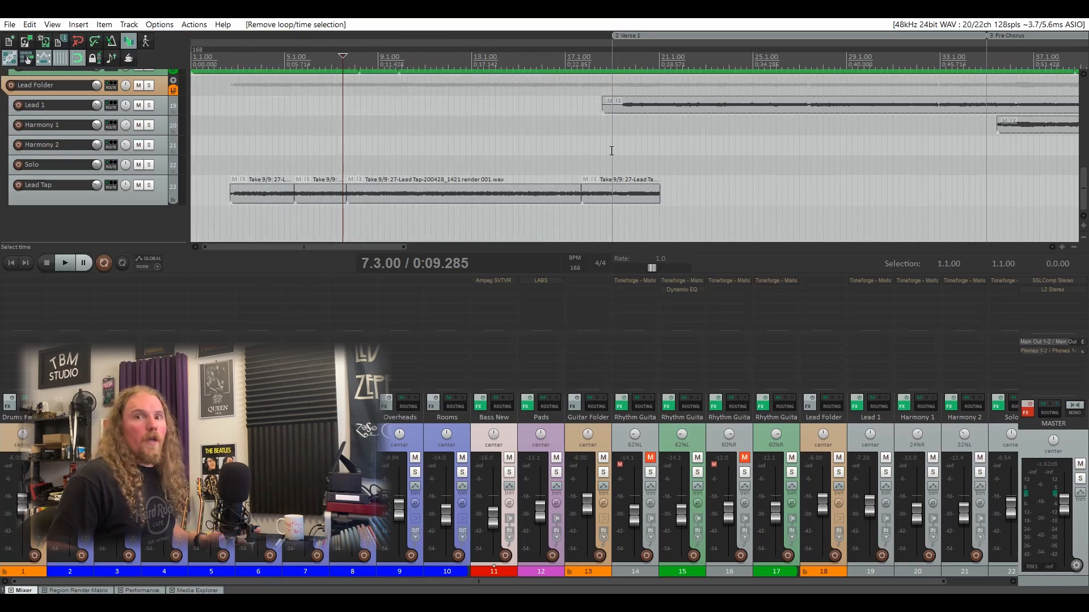
pyautogui.moveTo(612, 150); pyautogui.dragTo(193, 151)
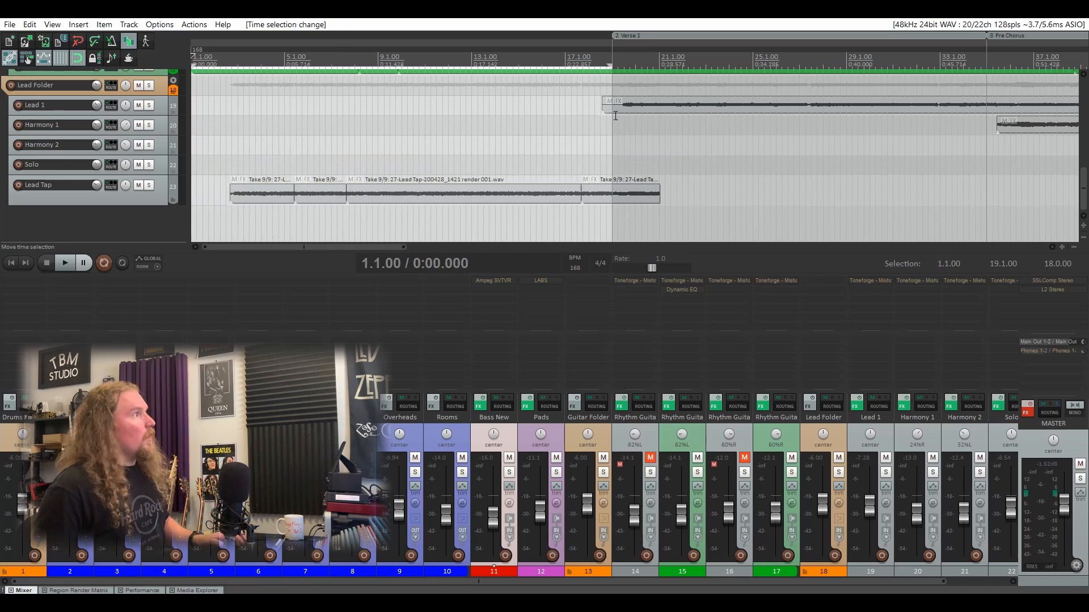
pyautogui.hotkey('shift', 'r')
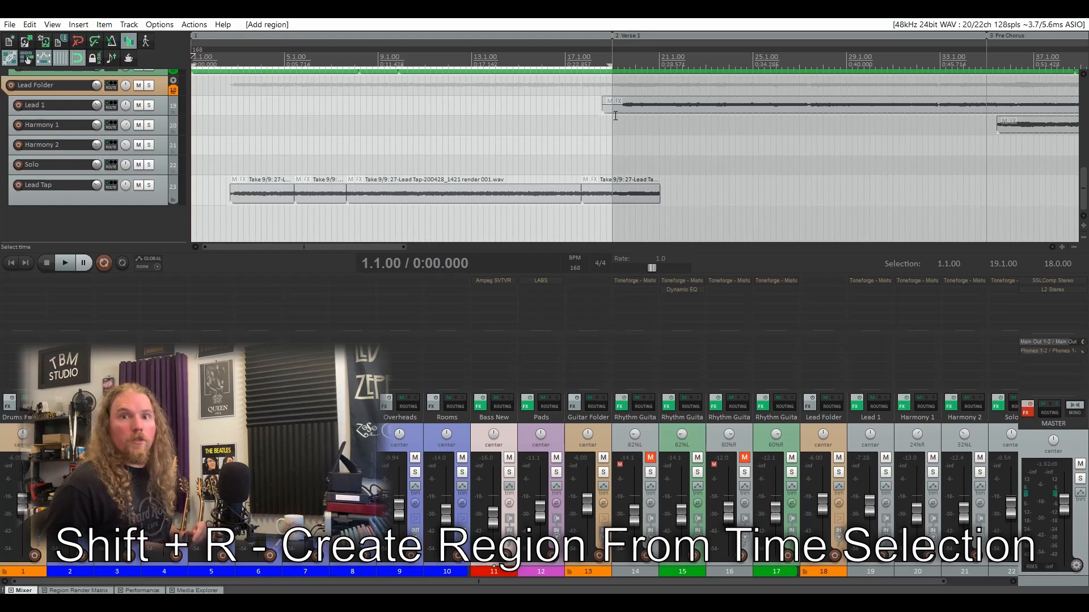
# Step: Name the new region at the start of the song Intro
pyautogui.rightClick(261, 35)
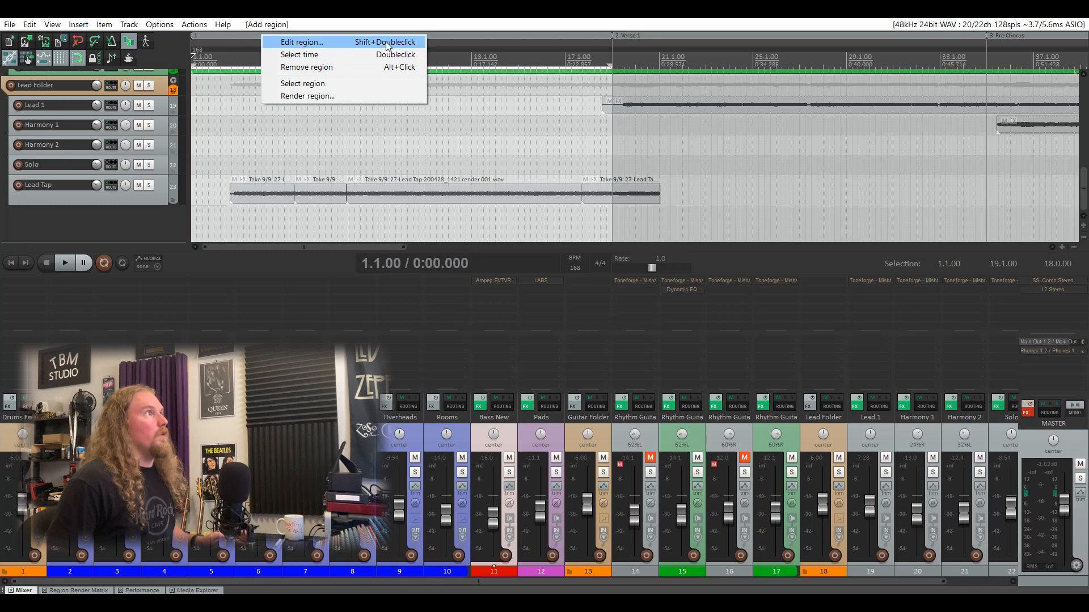
pyautogui.click(386, 43)
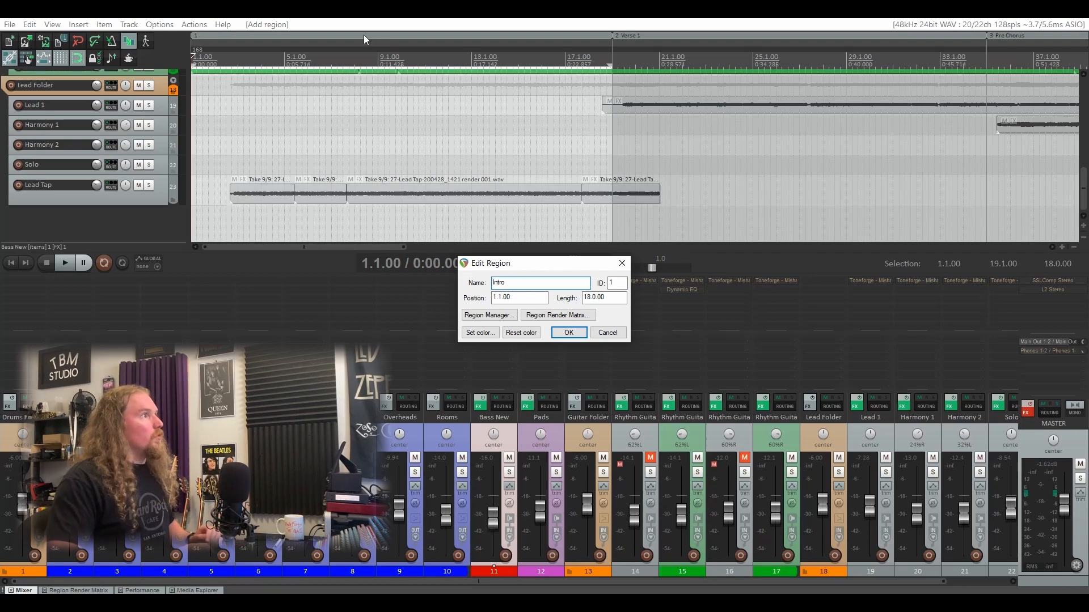
pyautogui.press('Return')
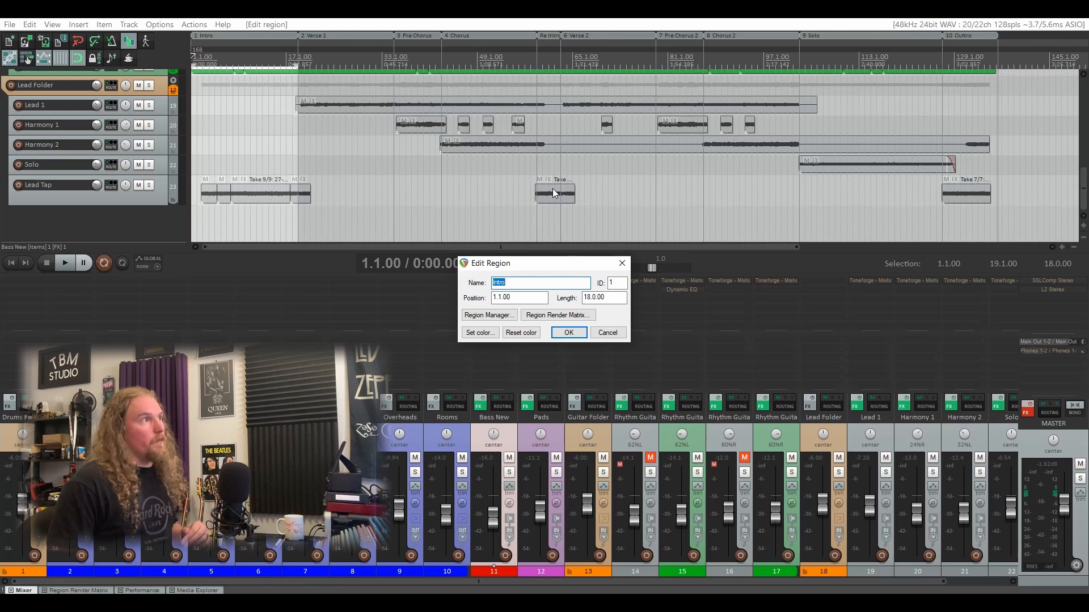
# Step: Examine the ID, position and length fields in the Intro region's edit settings
pyautogui.press('Tab')
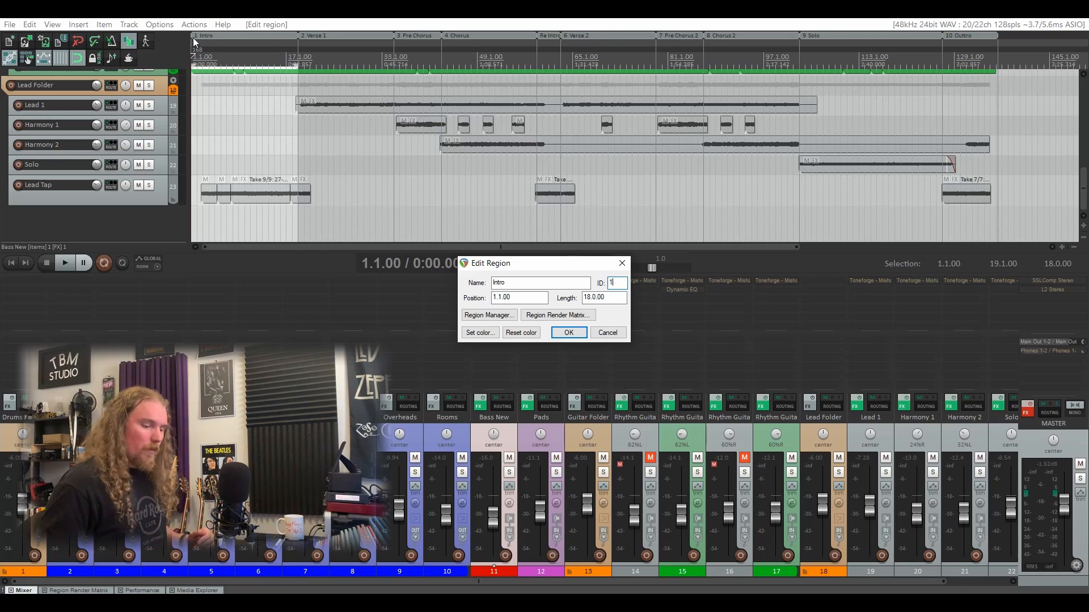
pyautogui.write('05')
pyautogui.press('Return')
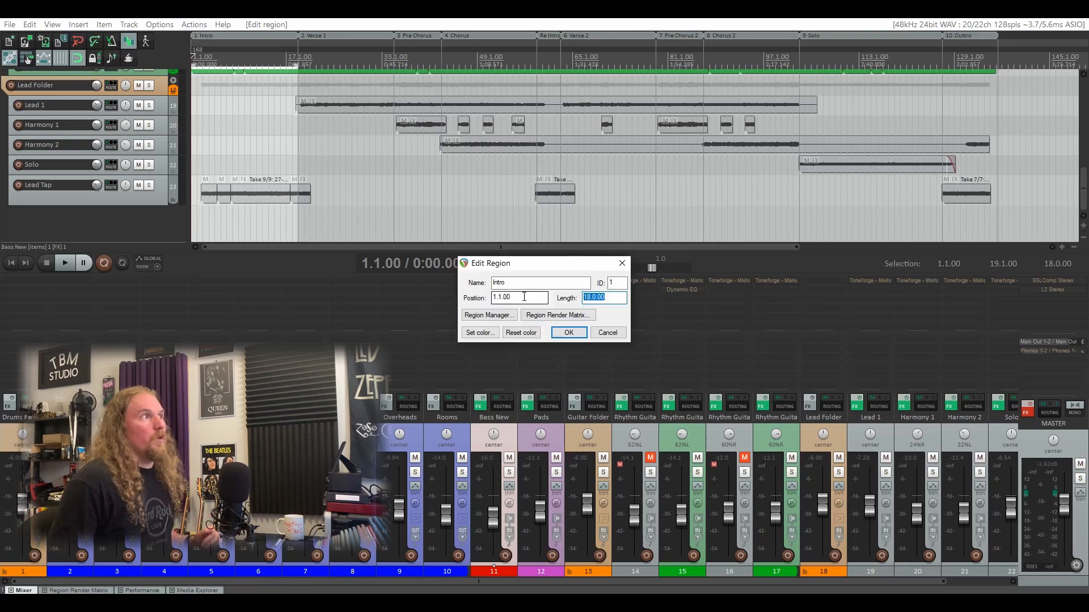
pyautogui.moveTo(524, 296); pyautogui.dragTo(477, 307)
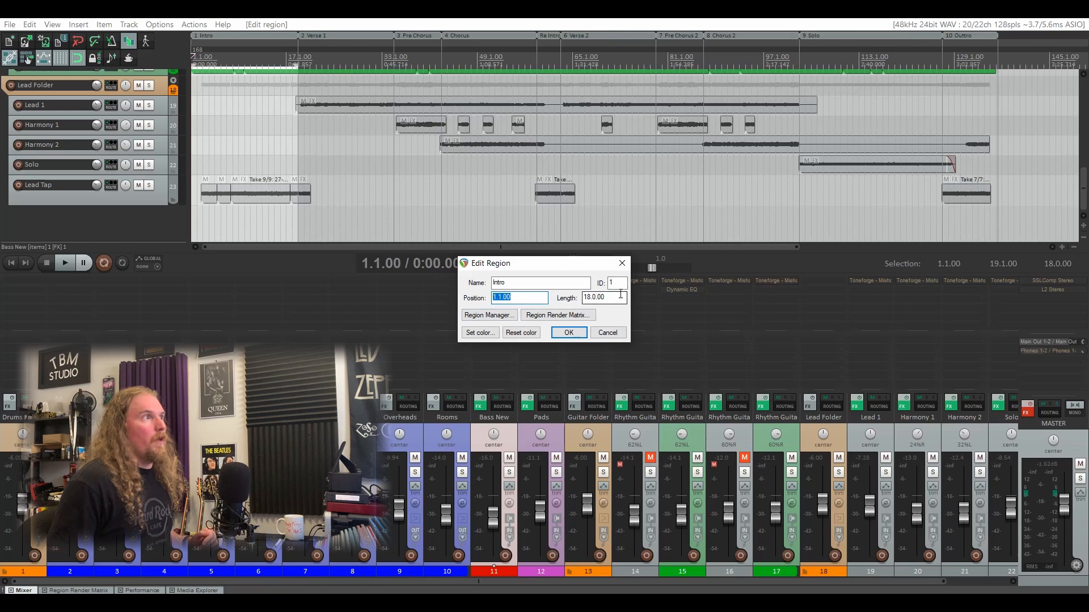
pyautogui.moveTo(612, 297); pyautogui.dragTo(573, 298)
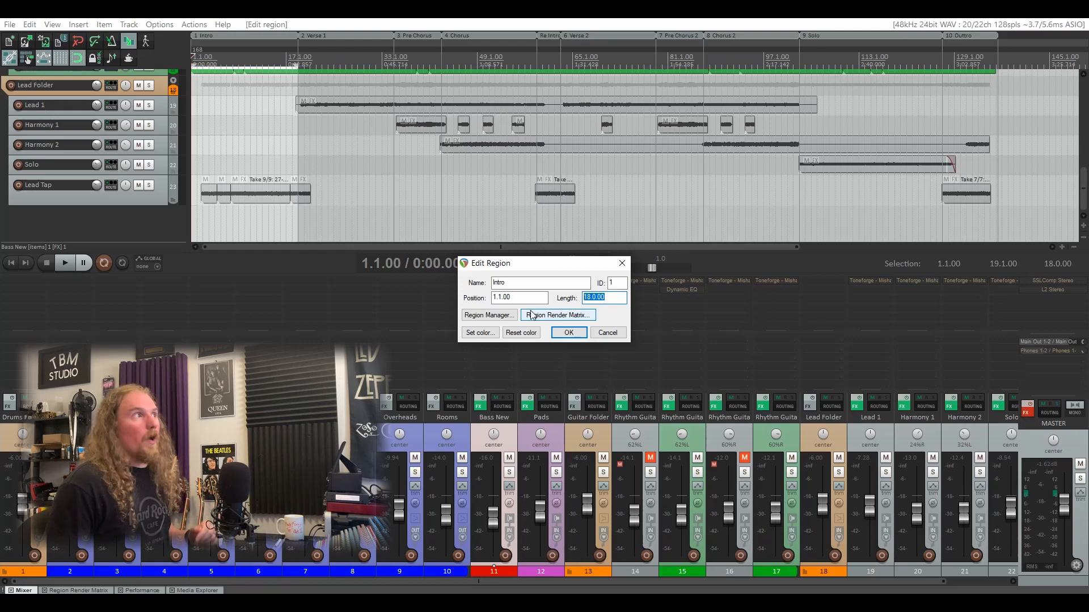
# Step: Color the Intro region orange, and reset it to the default color
pyautogui.click(486, 334)
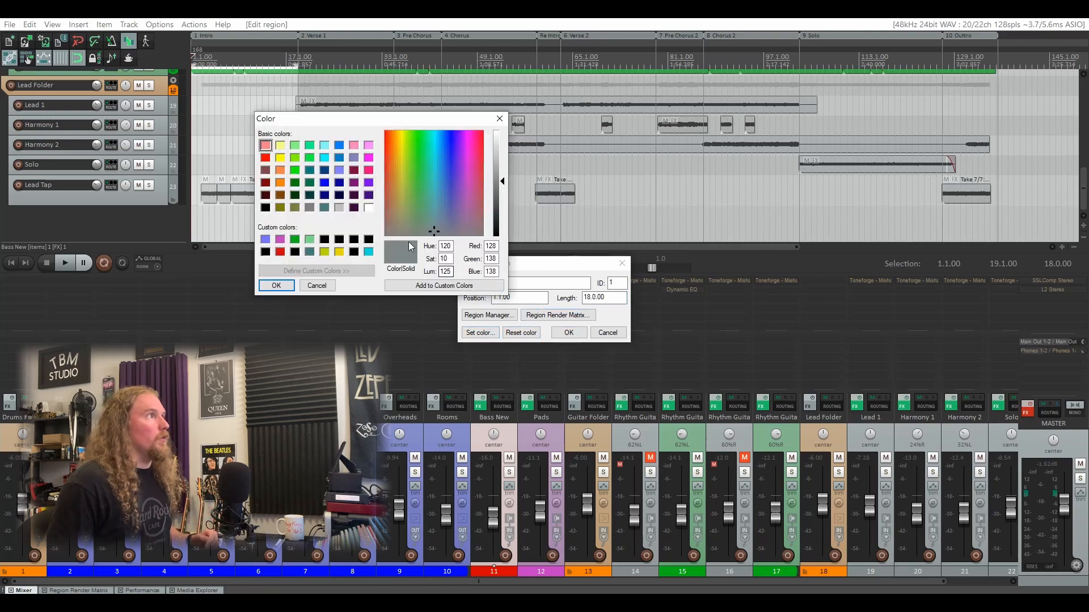
pyautogui.click(280, 183)
pyautogui.click(278, 286)
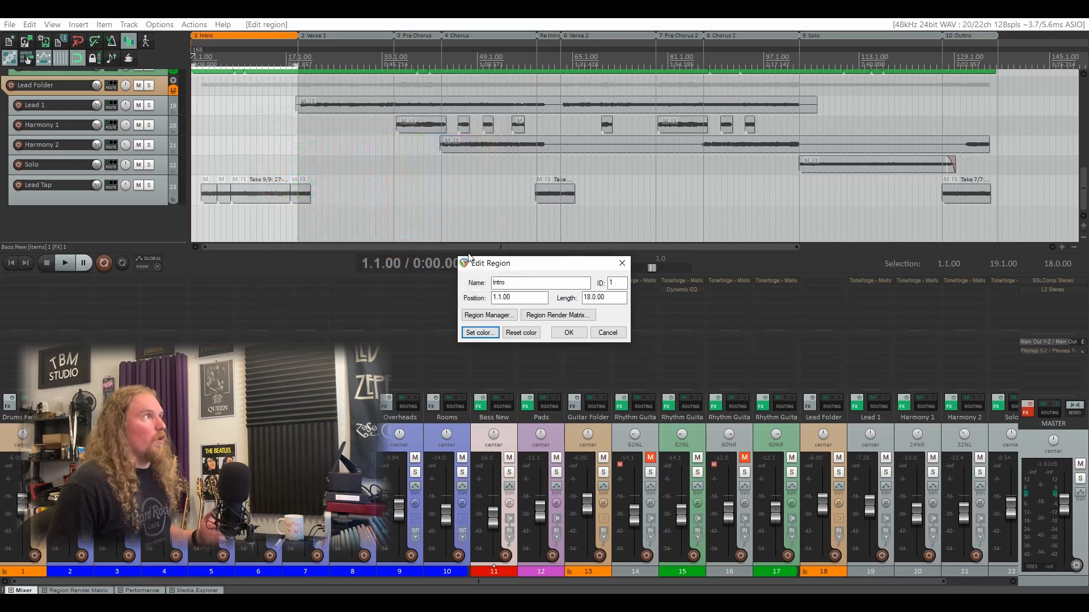
pyautogui.click(519, 333)
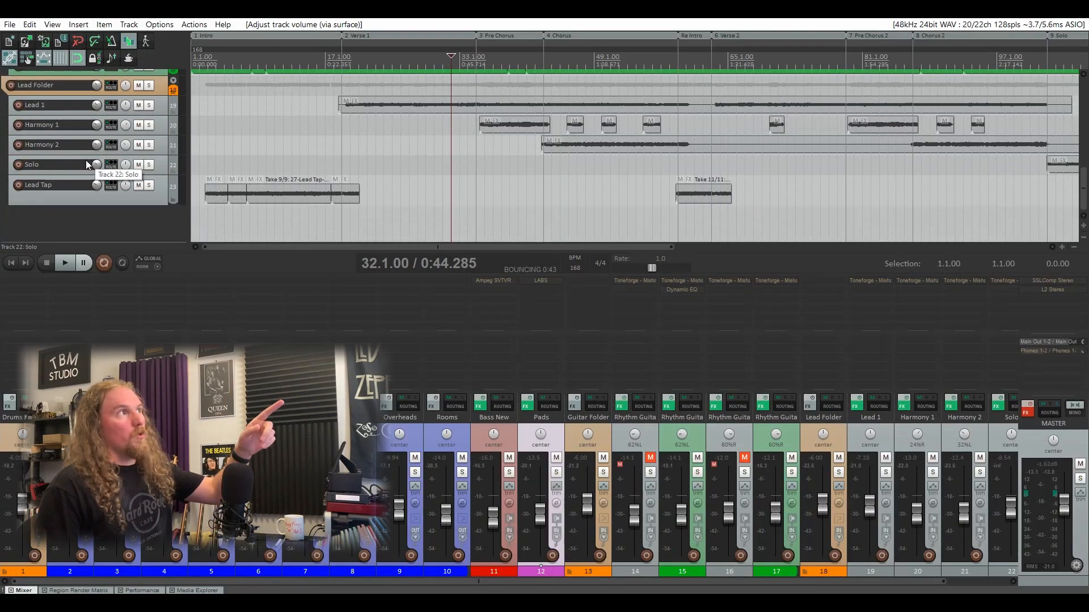
# Step: Play the song from 33.1.00 through the Pre Chorus into the Chorus
pyautogui.click(458, 63)
pyautogui.press('space')
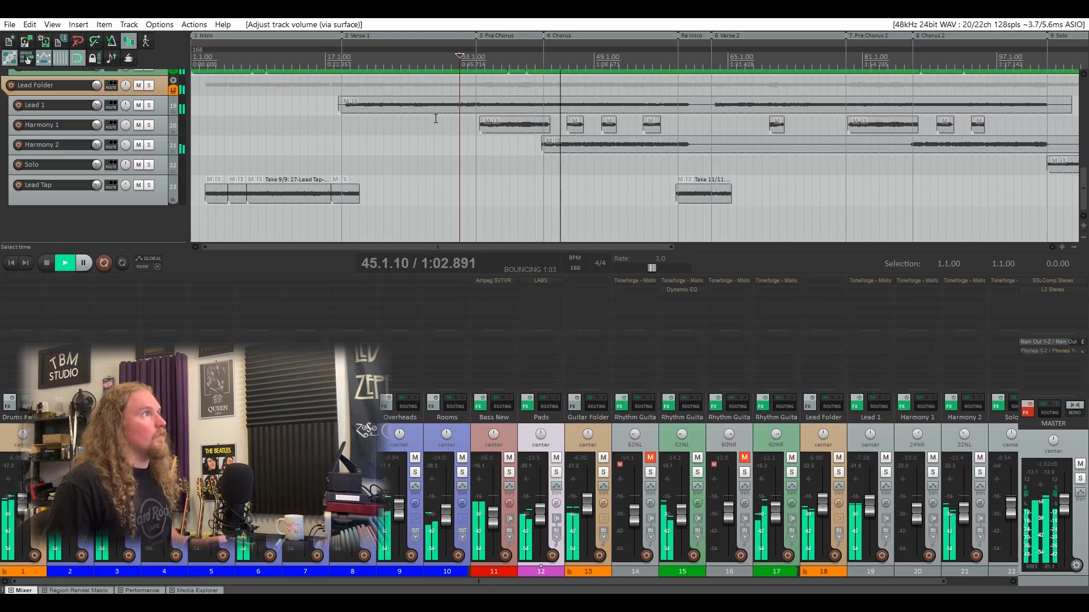
pyautogui.press('space')
# Step: Try moving the Pre Chorus region to the end of the song, and play Verse 1 leading straight into the Chorus
pyautogui.scroll(-2, 436, 119)
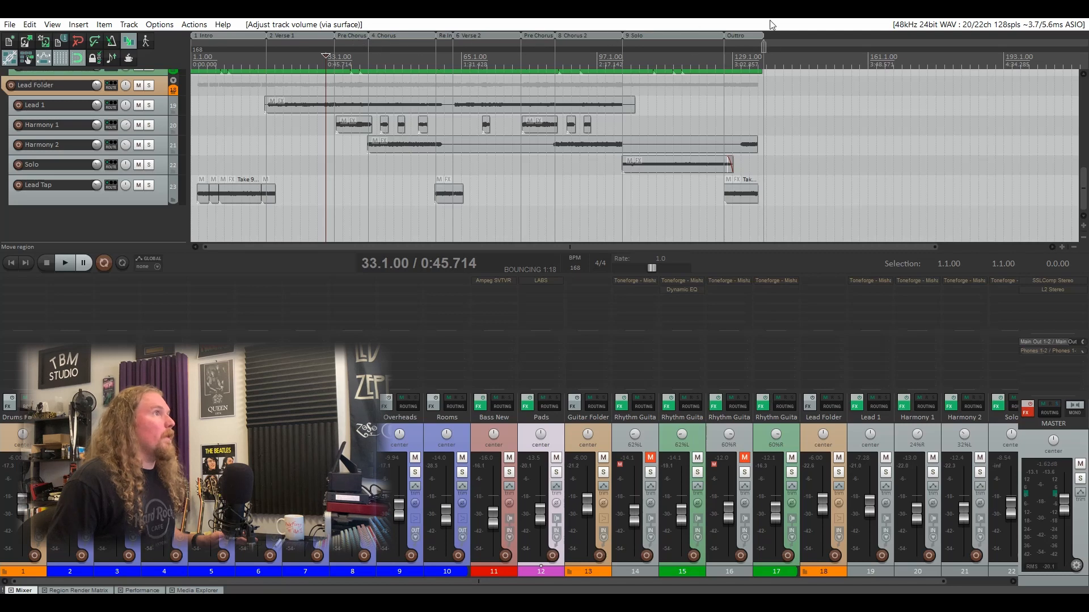
pyautogui.moveTo(770, 23); pyautogui.dragTo(826, 28)
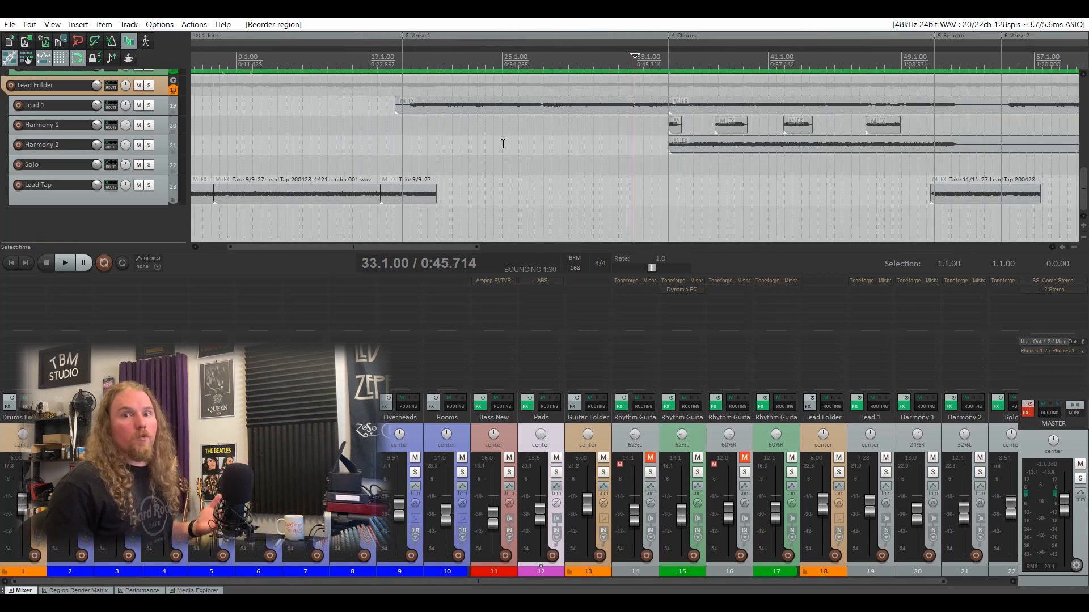
pyautogui.press('space')
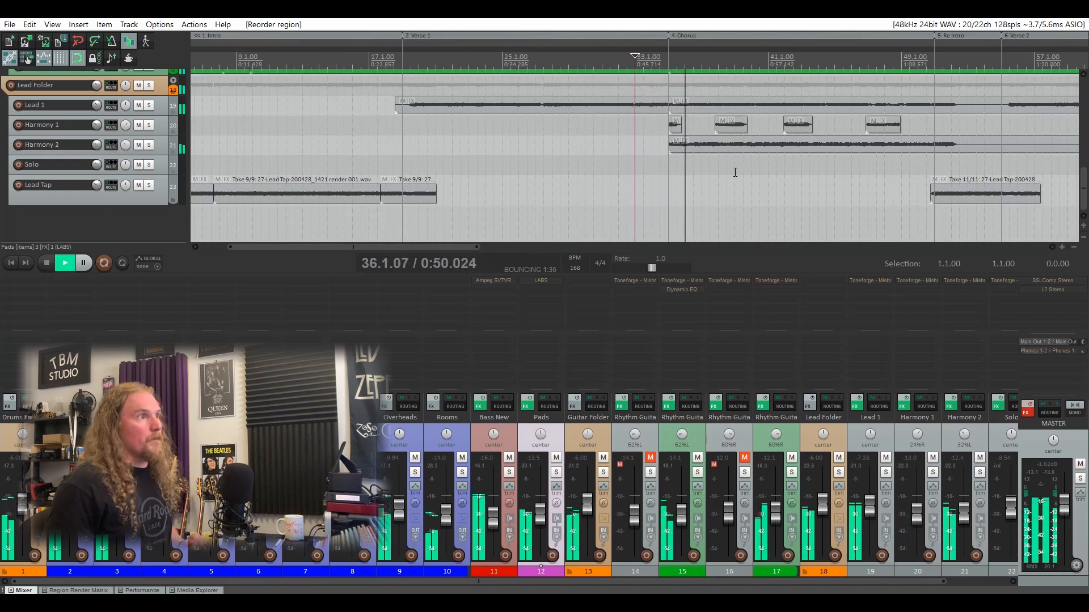
pyautogui.press('space')
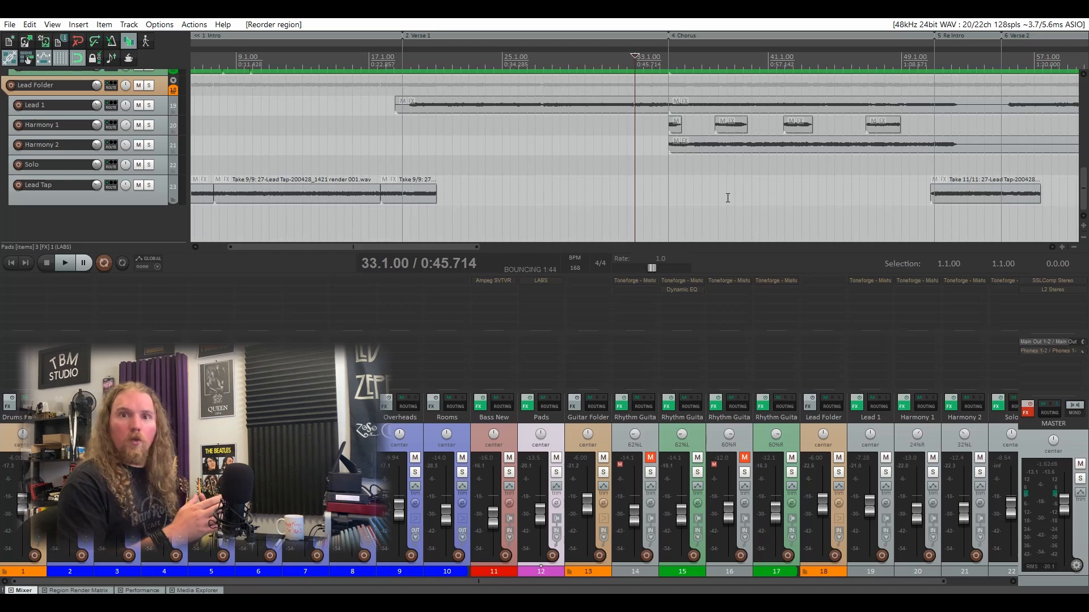
pyautogui.hotkey('ctrl', 'z')
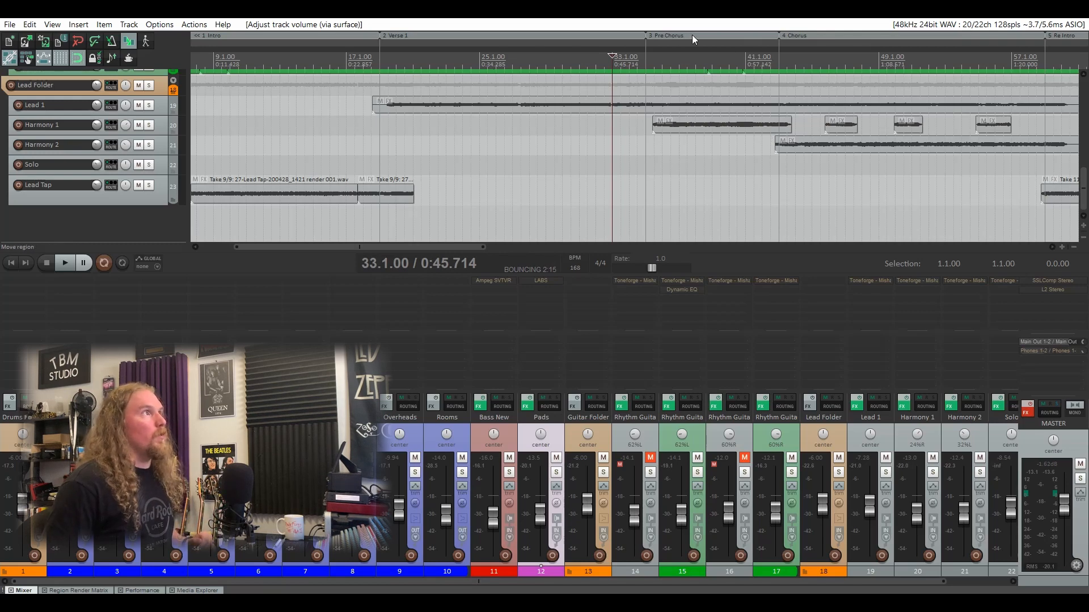
# Step: Try moving the Pre Chorus region ahead of Verse 1, and play the rearranged section from 17.1.00
pyautogui.moveTo(690, 35); pyautogui.dragTo(413, 36)
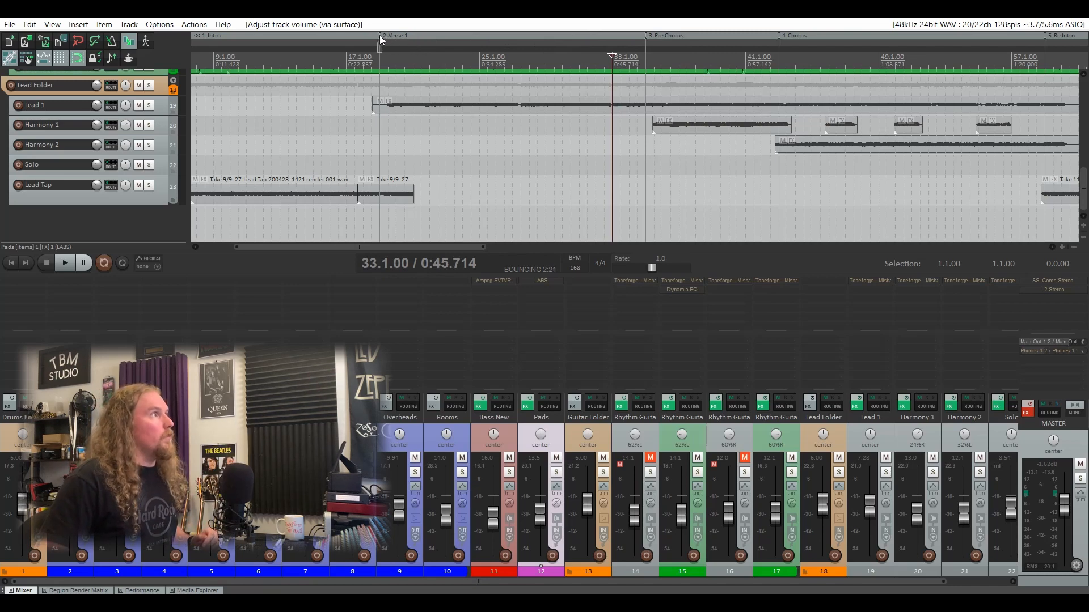
pyautogui.moveTo(380, 35); pyautogui.dragTo(379, 35)
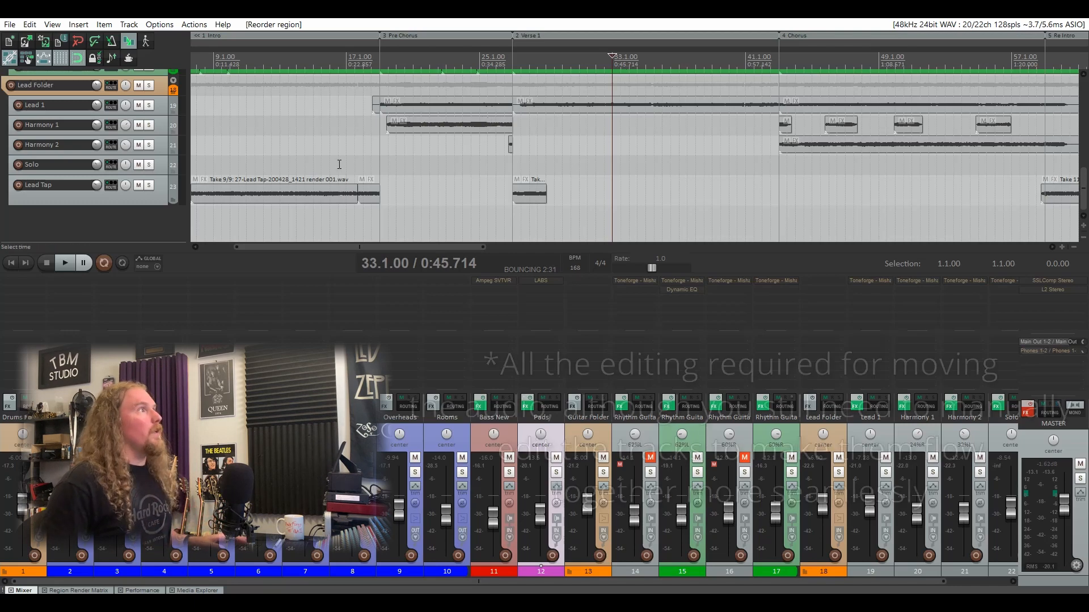
pyautogui.click(344, 52)
pyautogui.press('space')
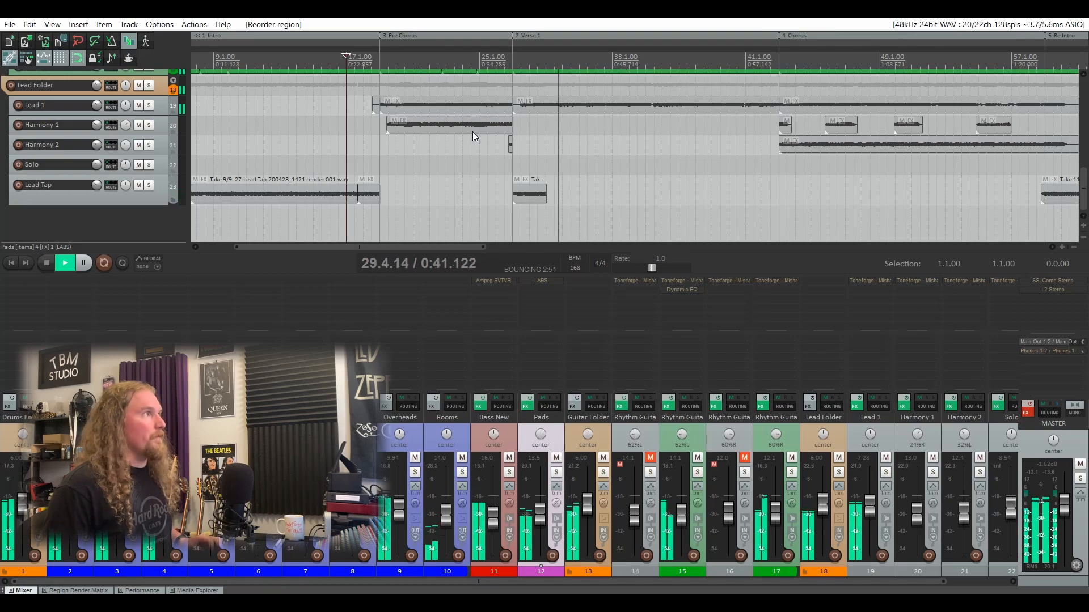
pyautogui.press('space')
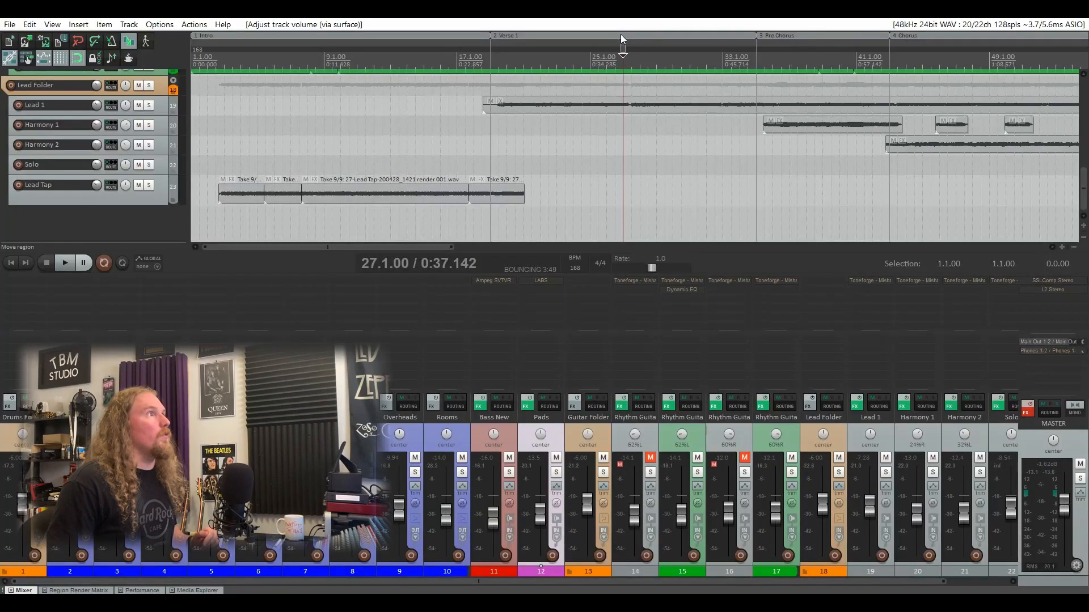
# Step: Try moving the Pre Chorus region into the middle of Verse 1 at 27.1.00, and play the rearranged section
pyautogui.moveTo(621, 34); pyautogui.dragTo(621, 35)
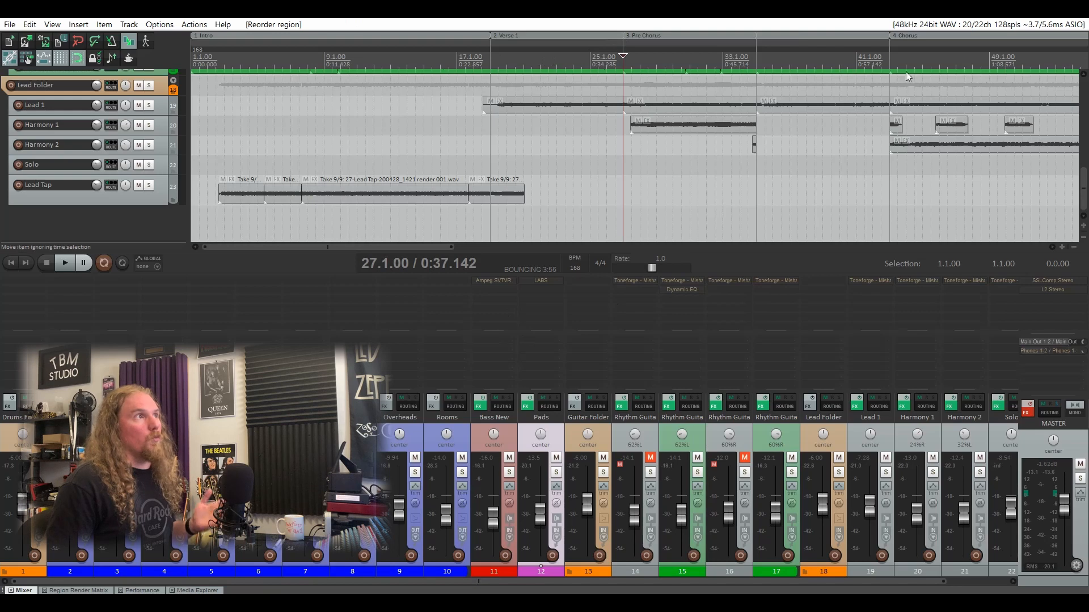
pyautogui.press('space')
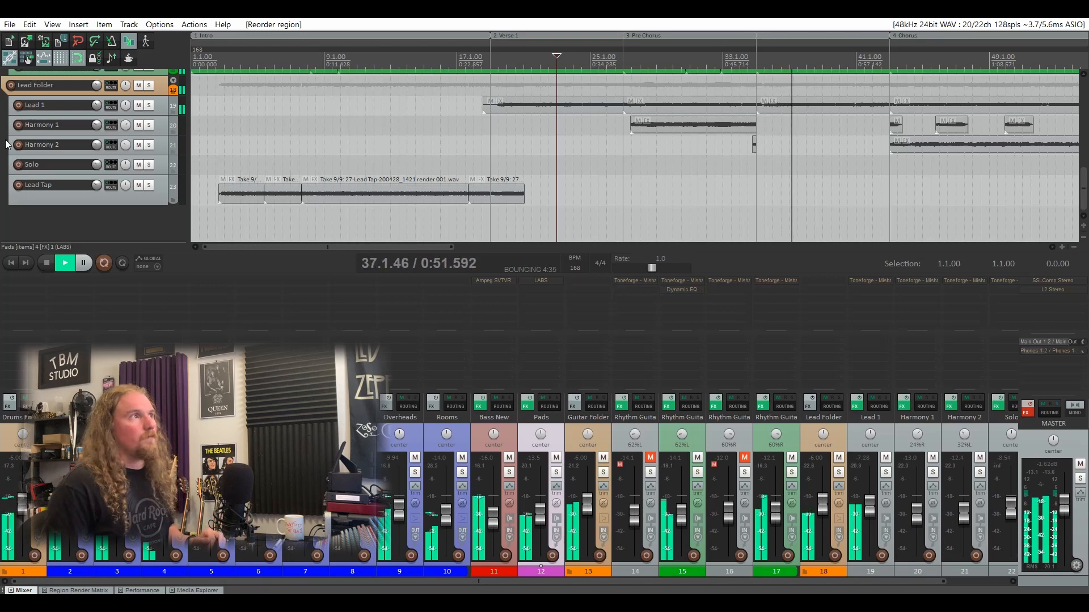
pyautogui.press('space')
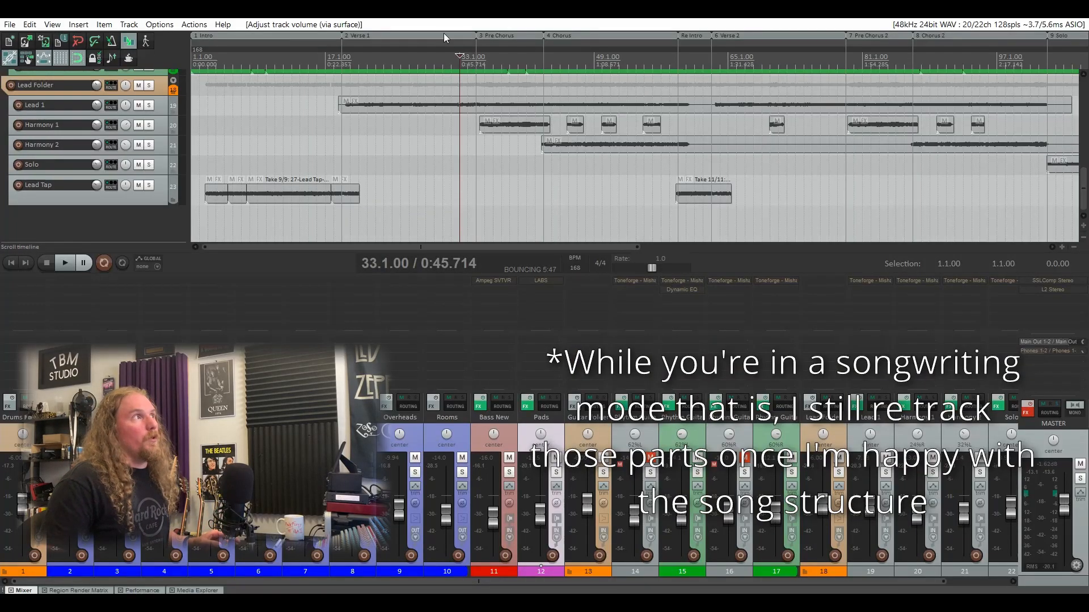
# Step: Try copying the Verse 1 region directly after itself, ahead of the Pre Chorus
pyautogui.moveTo(430, 33); pyautogui.dragTo(477, 34)
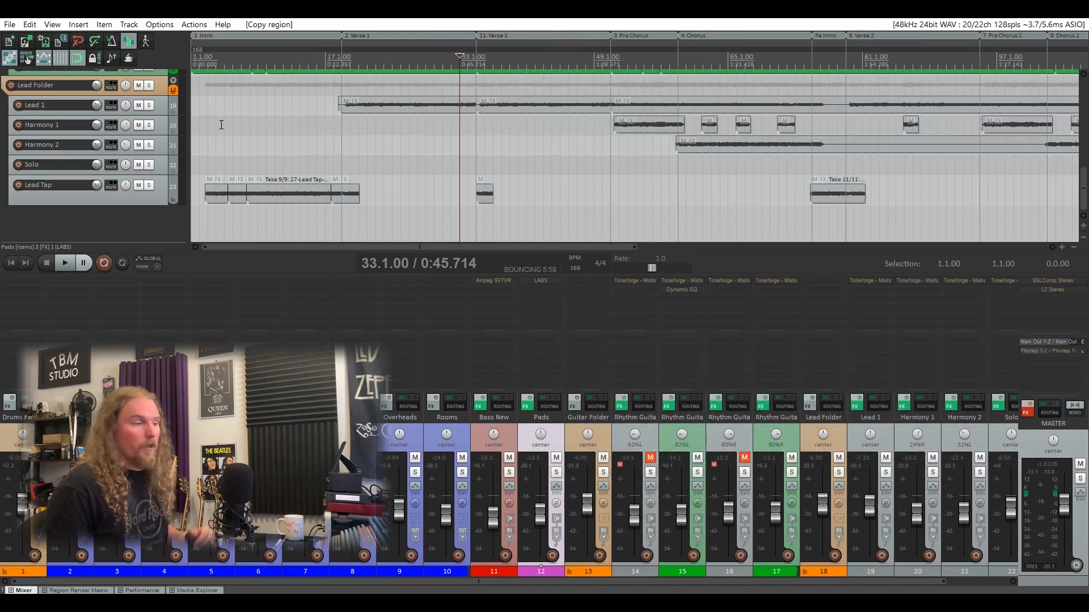
pyautogui.scroll(-3, 506, 100)
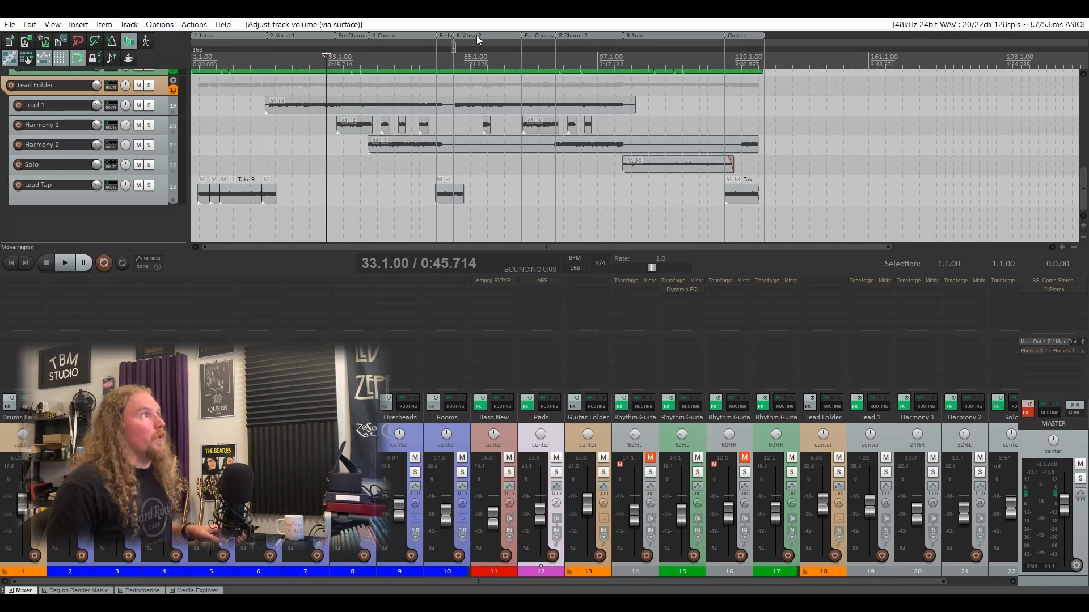
# Step: Try duplicating the Solo region just before the Outro, and try removing the Solo region
pyautogui.moveTo(620, 36); pyautogui.dragTo(622, 35)
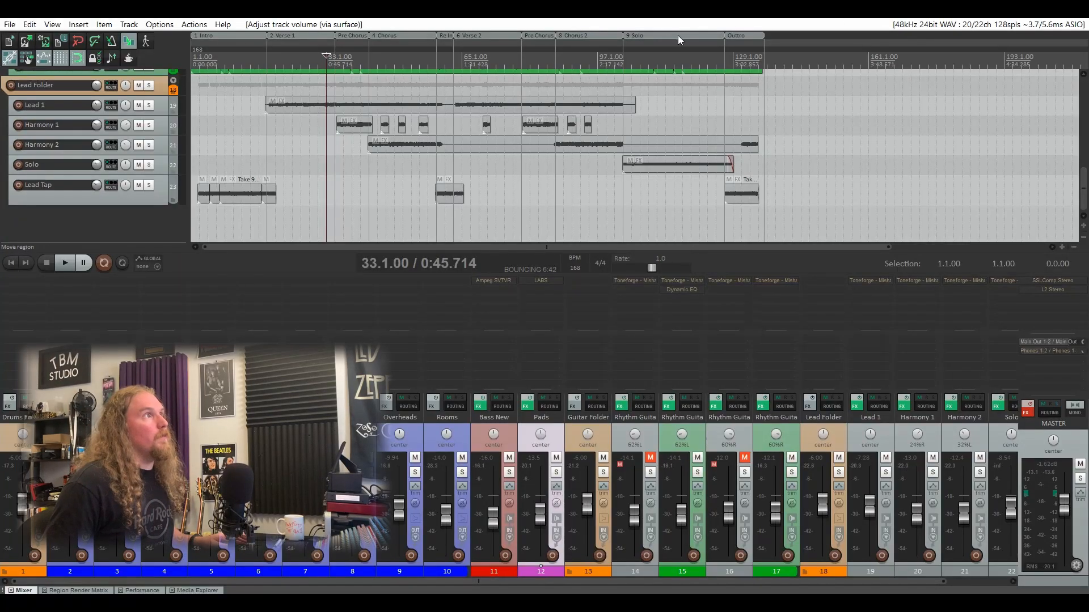
pyautogui.moveTo(673, 33); pyautogui.dragTo(719, 46)
pyautogui.hotkey('ctrl', 'z')
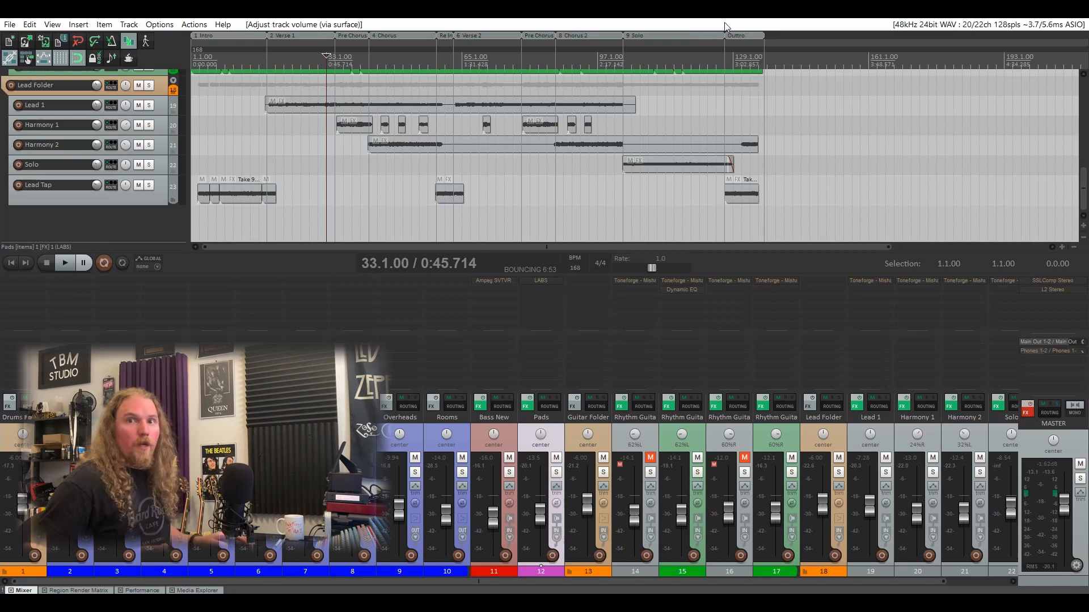
pyautogui.keyDown('alt'); pyautogui.click(671, 36); pyautogui.keyUp('alt')
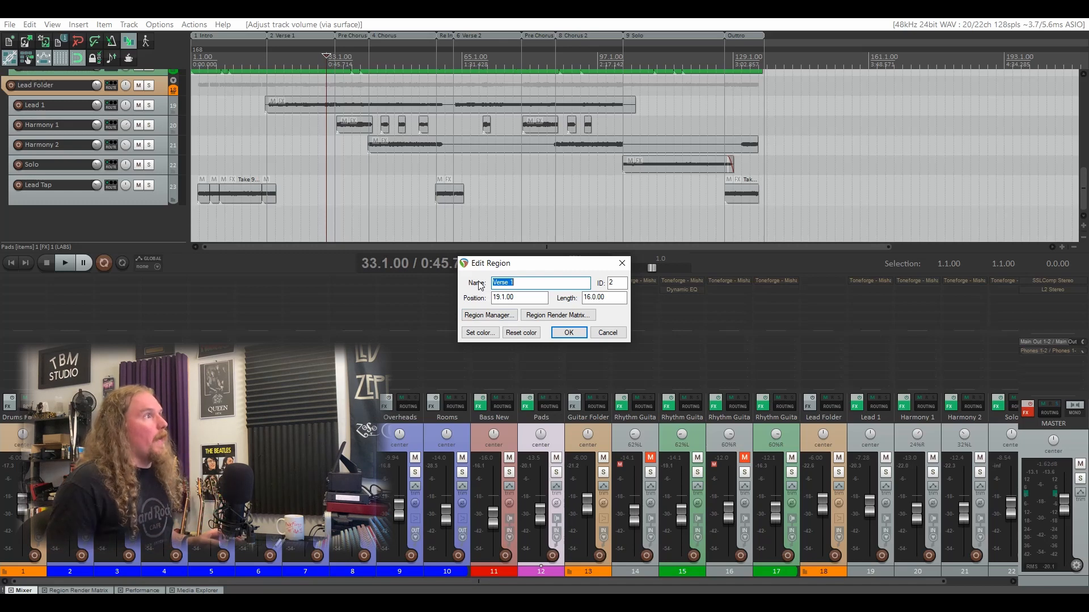
# Step: Open the Region/Marker Manager from the Verse 1 region's edit settings
pyautogui.click(486, 316)
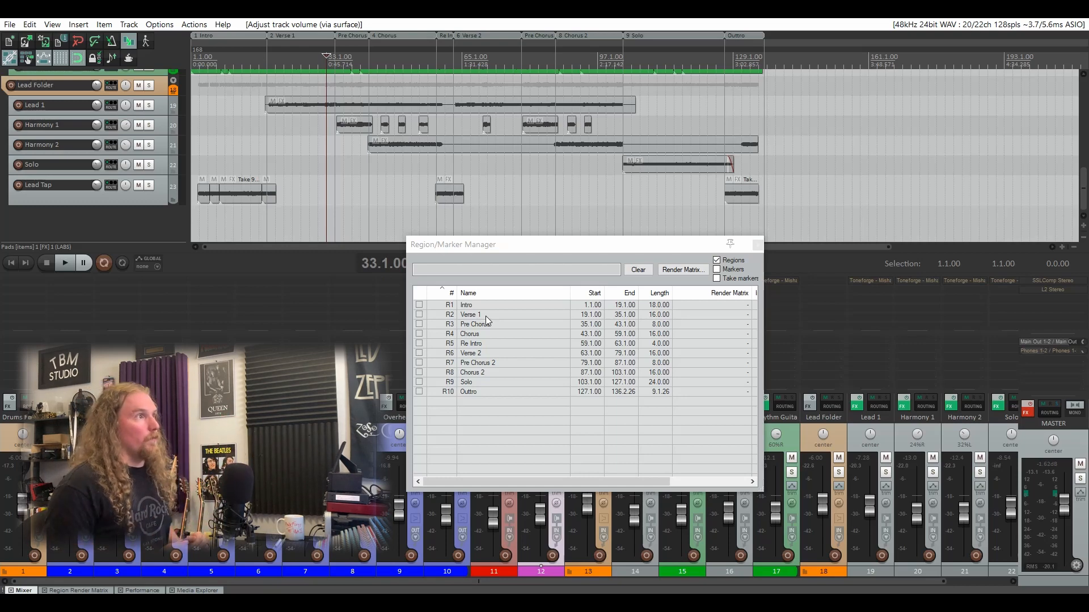
pyautogui.click(485, 316)
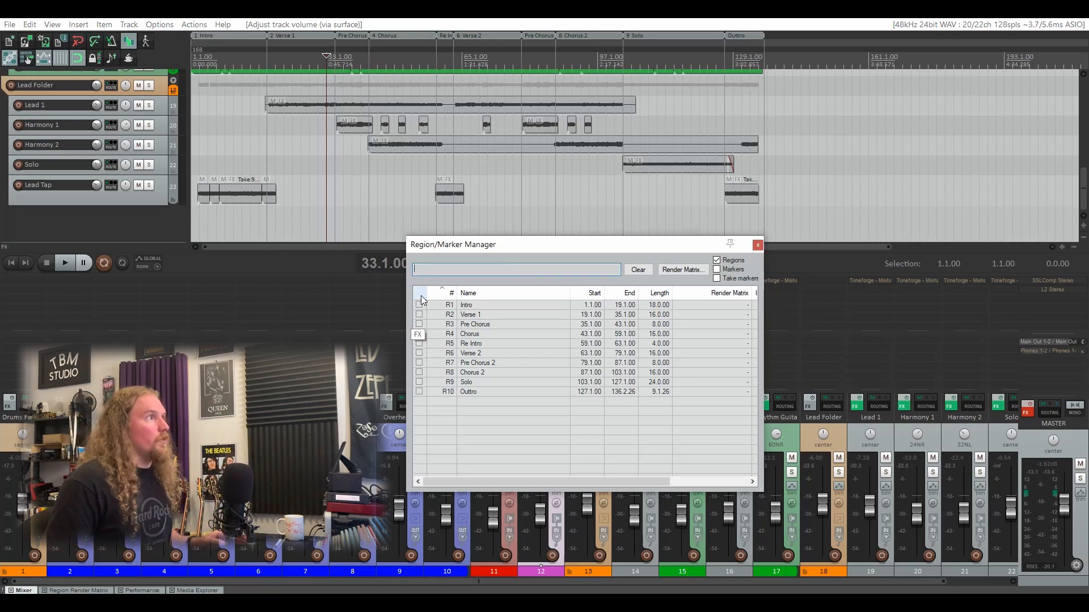
# Step: Look over the region list's color swatches and its Render Matrix and Info columns
pyautogui.click(419, 372)
pyautogui.click(318, 286)
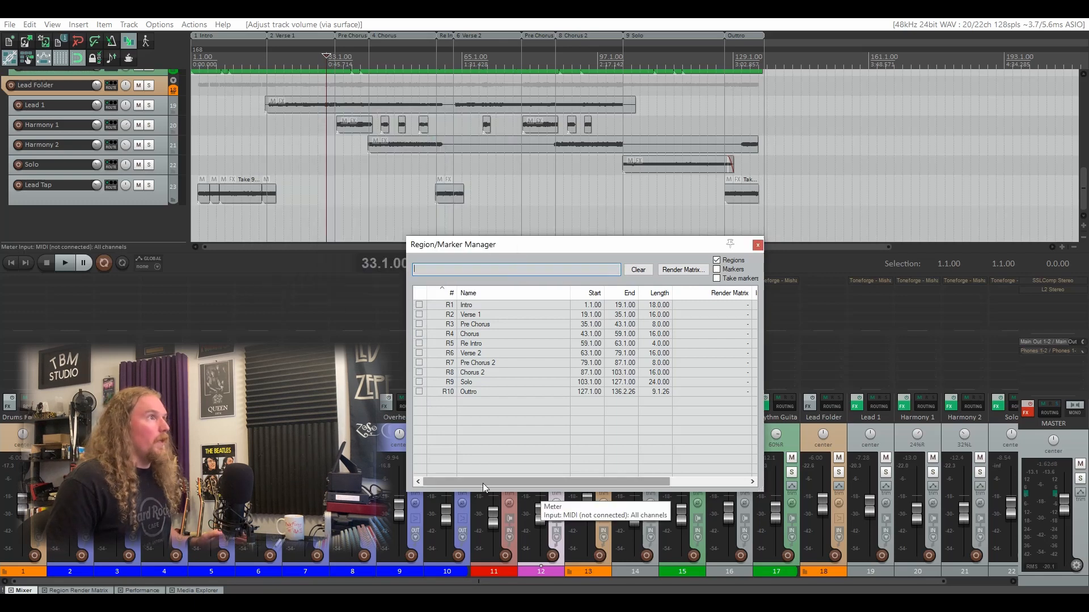
pyautogui.moveTo(482, 483); pyautogui.dragTo(571, 482)
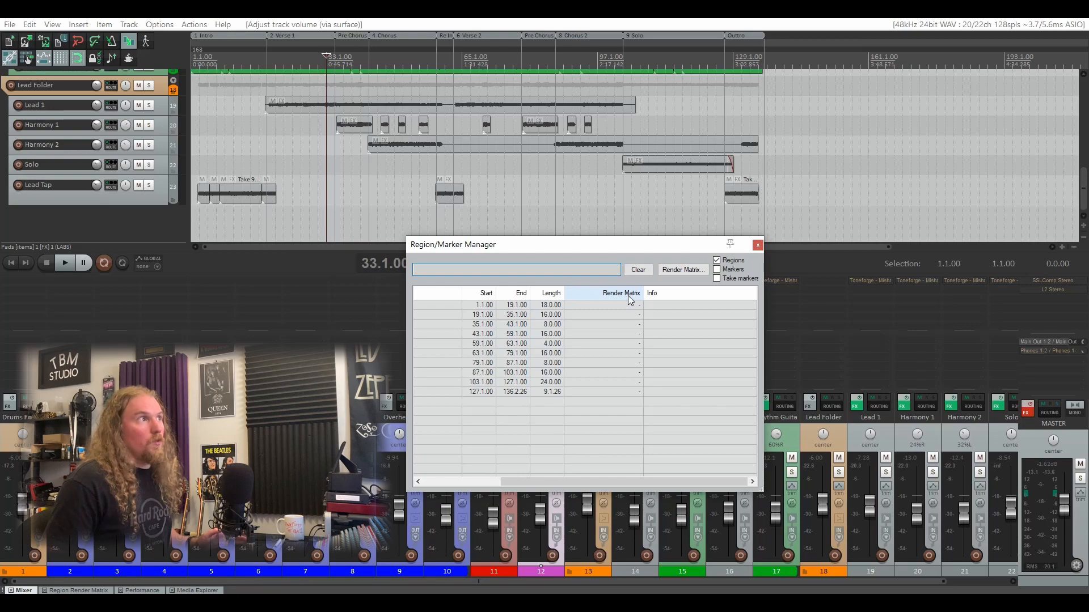
# Step: Jump to the Intro region from the region list, and zoom the arrangement to the Outro region
pyautogui.click(703, 305)
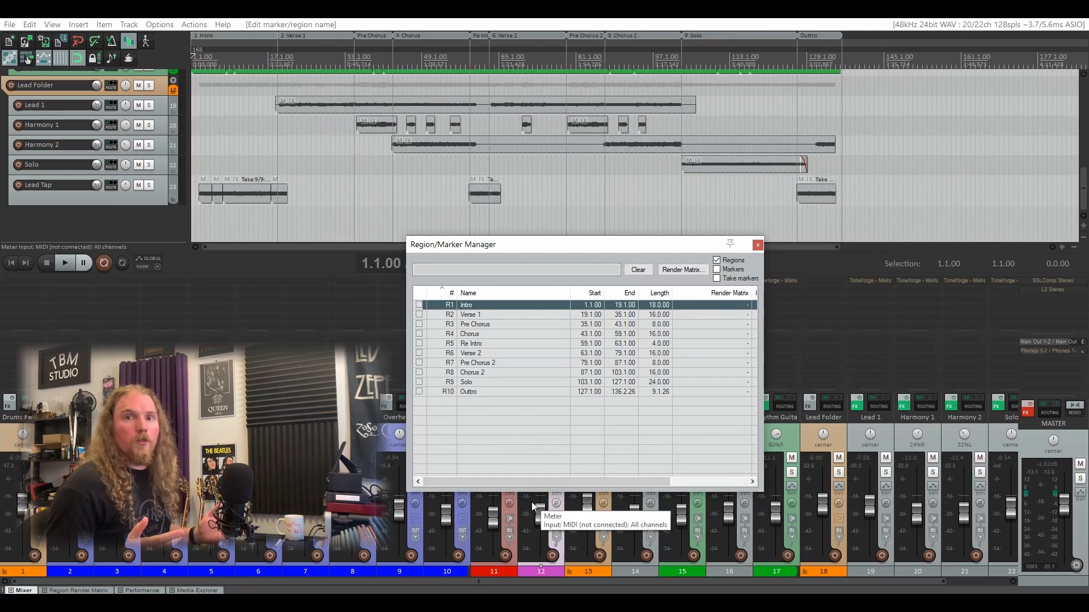
pyautogui.doubleClick(447, 391)
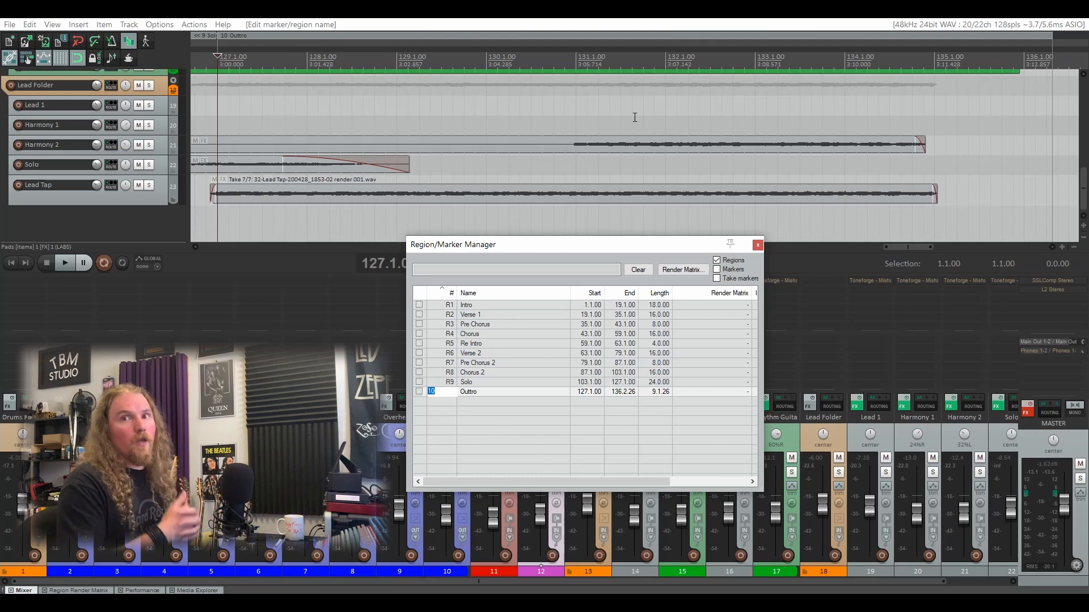
pyautogui.click(529, 426)
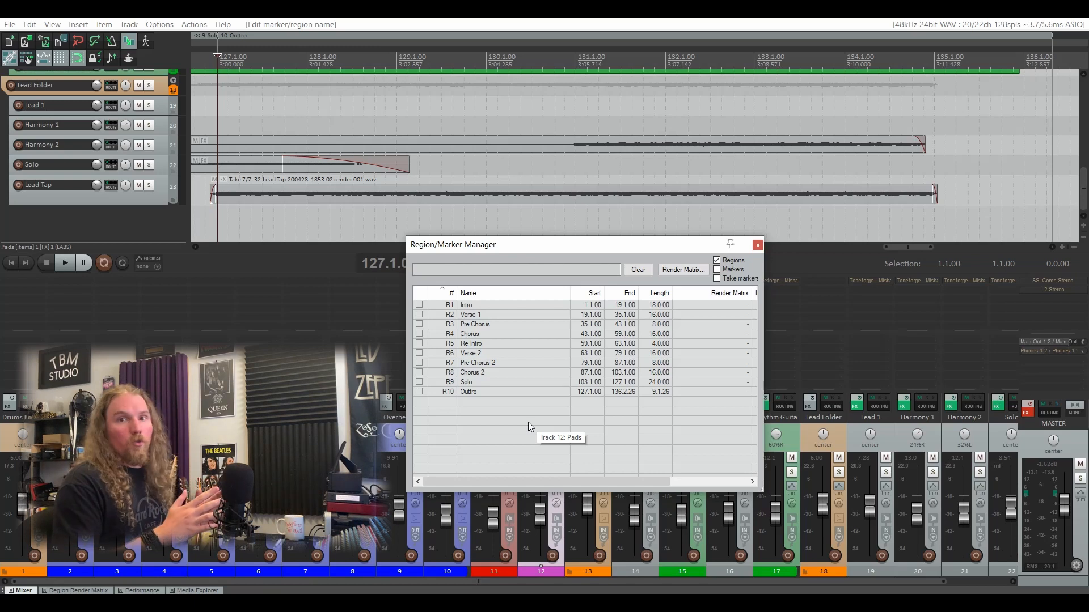
# Step: Color the Verse 1 and Verse 2 regions together with the dark green custom color
pyautogui.click(470, 315)
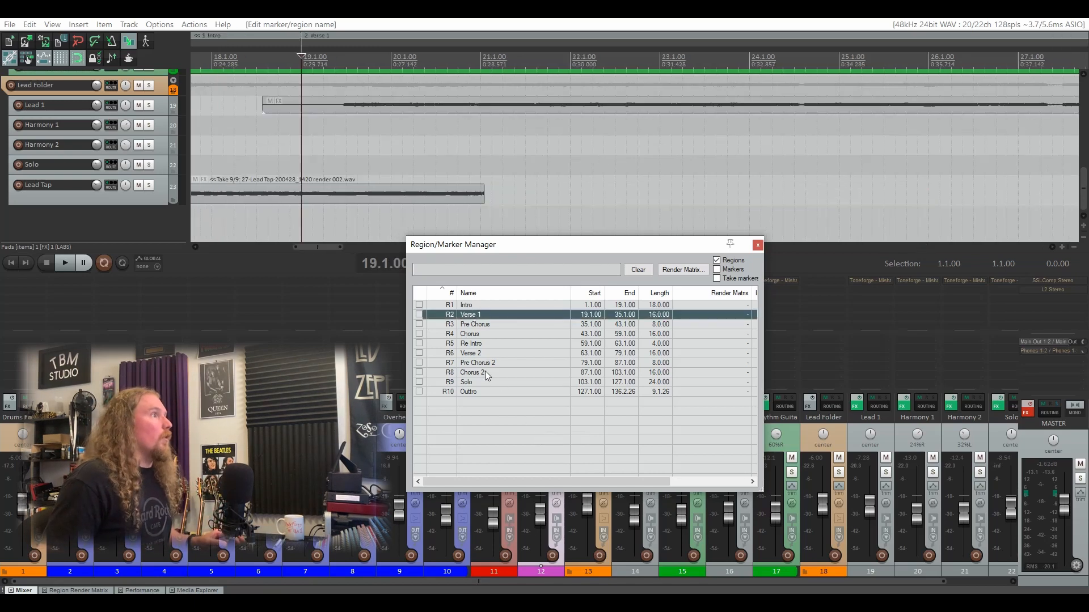
pyautogui.keyDown('ctrl'); pyautogui.click(470, 354); pyautogui.keyUp('ctrl')
pyautogui.click(420, 353)
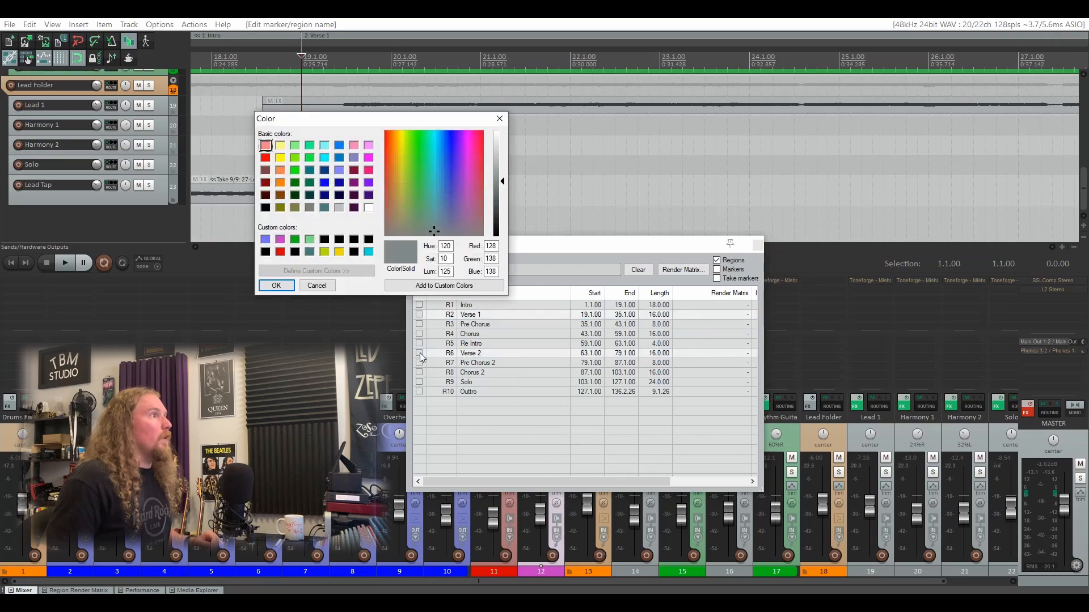
pyautogui.click(295, 251)
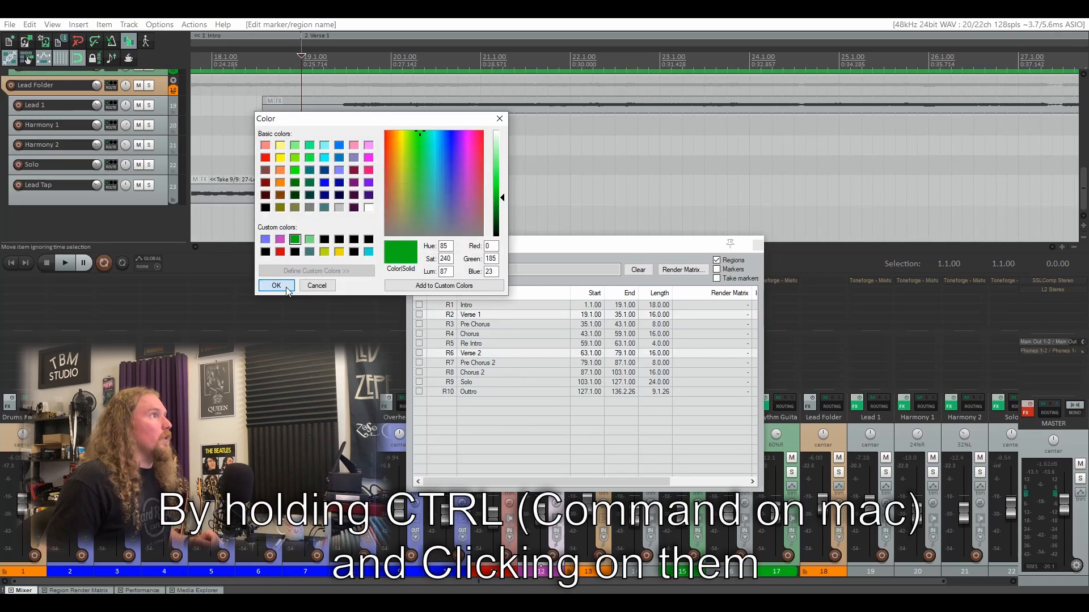
pyautogui.click(276, 285)
pyautogui.scroll(-5, 444, 142)
pyautogui.scroll(-2, 446, 149)
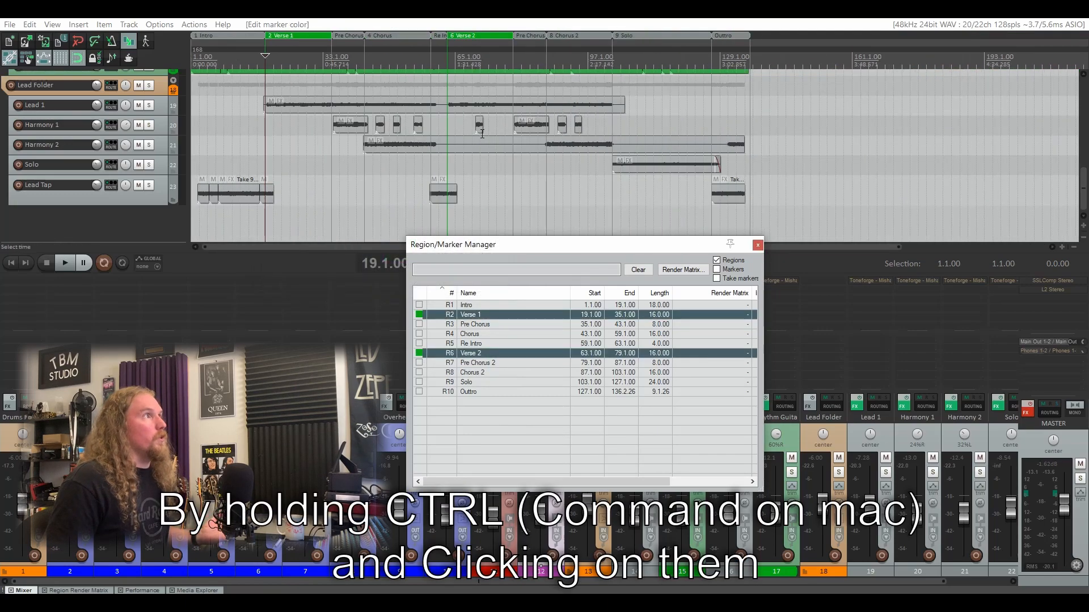
# Step: Color the Chorus and Chorus 2 regions together with the light violet-blue custom color
pyautogui.click(469, 334)
pyautogui.keyDown('ctrl'); pyautogui.click(472, 373); pyautogui.keyUp('ctrl')
pyautogui.click(419, 372)
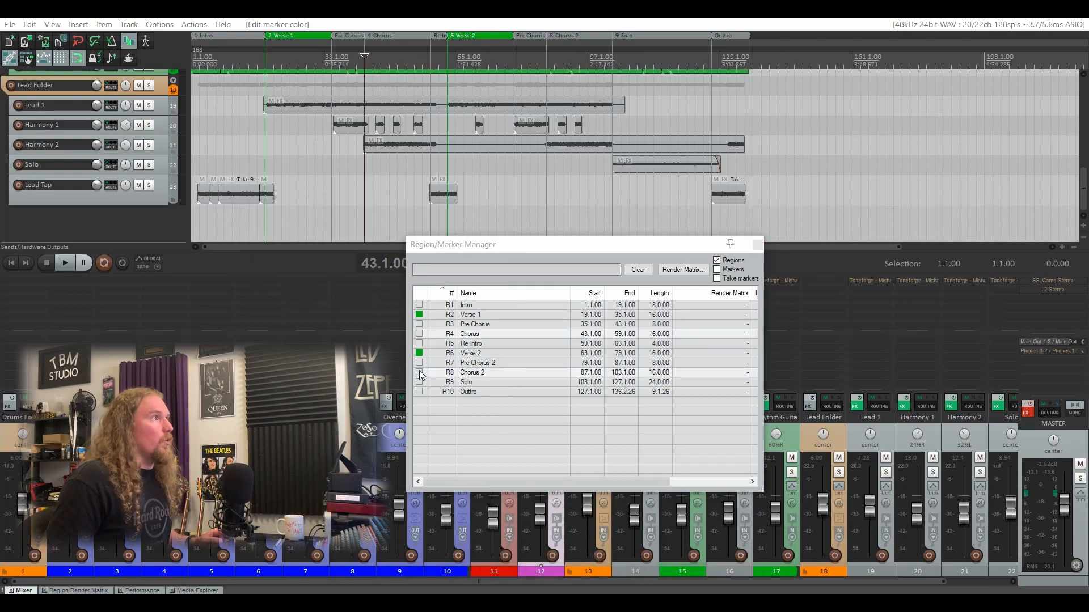
pyautogui.click(265, 239)
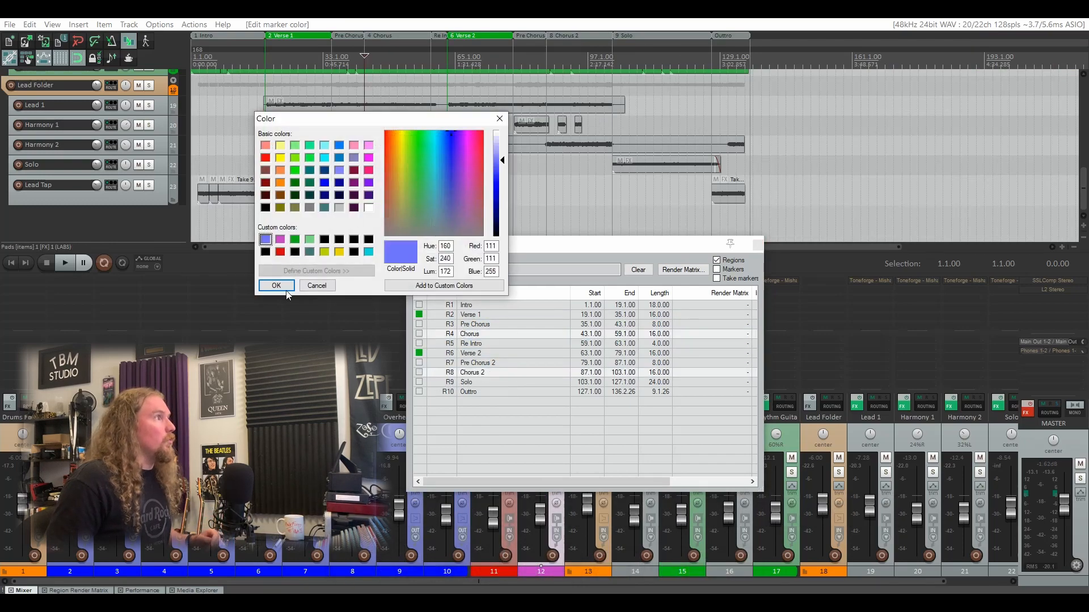
pyautogui.click(284, 284)
# Step: Color the Pre Chorus and Pre Chorus 2 regions together with the magenta custom color
pyautogui.click(485, 363)
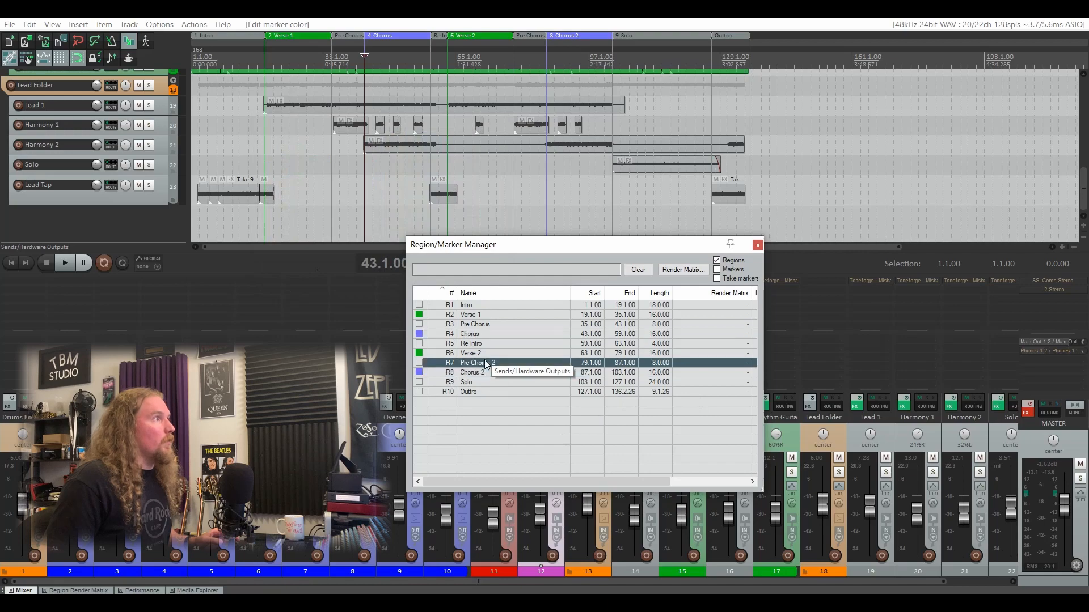
pyautogui.keyDown('ctrl'); pyautogui.click(419, 325); pyautogui.keyUp('ctrl')
pyautogui.click(420, 324)
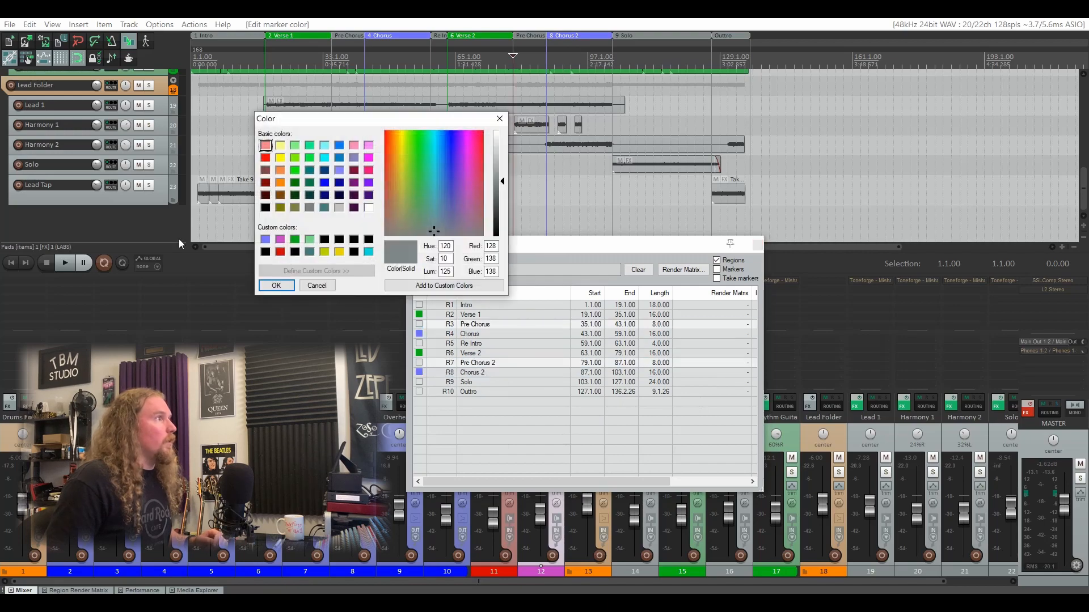
pyautogui.click(280, 240)
pyautogui.click(276, 286)
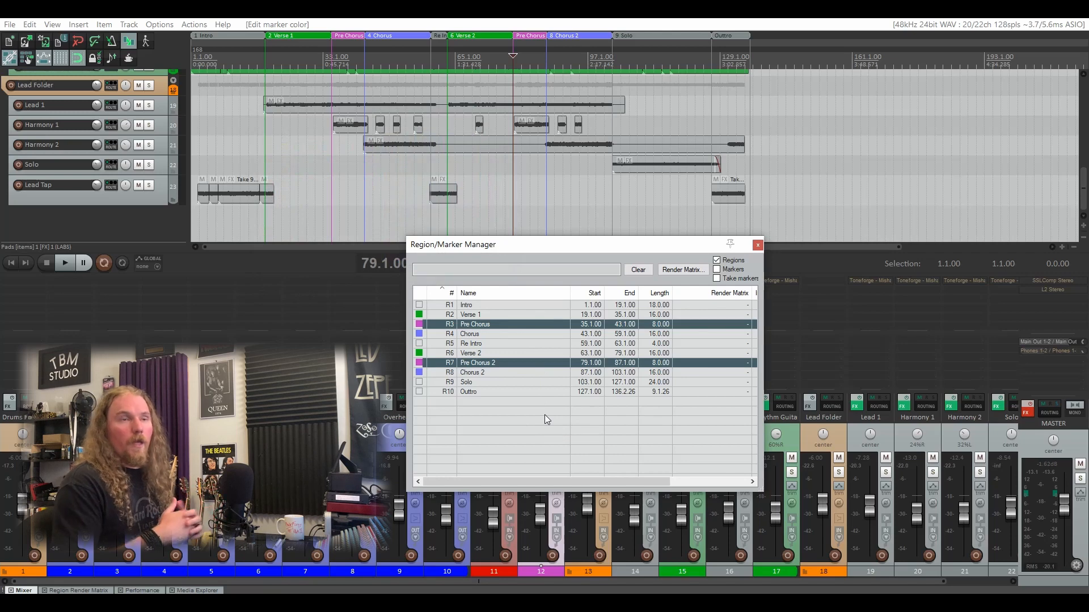
# Step: Close the Region/Marker Manager and open the Region Render Matrix from the Verse 1 region's edit settings
pyautogui.click(544, 414)
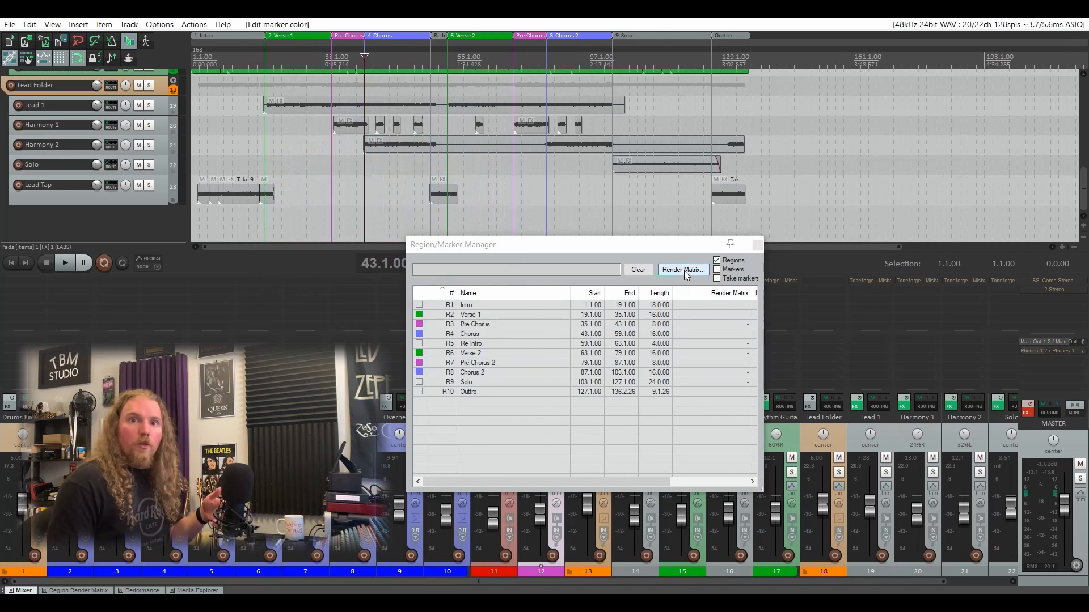
pyautogui.click(757, 245)
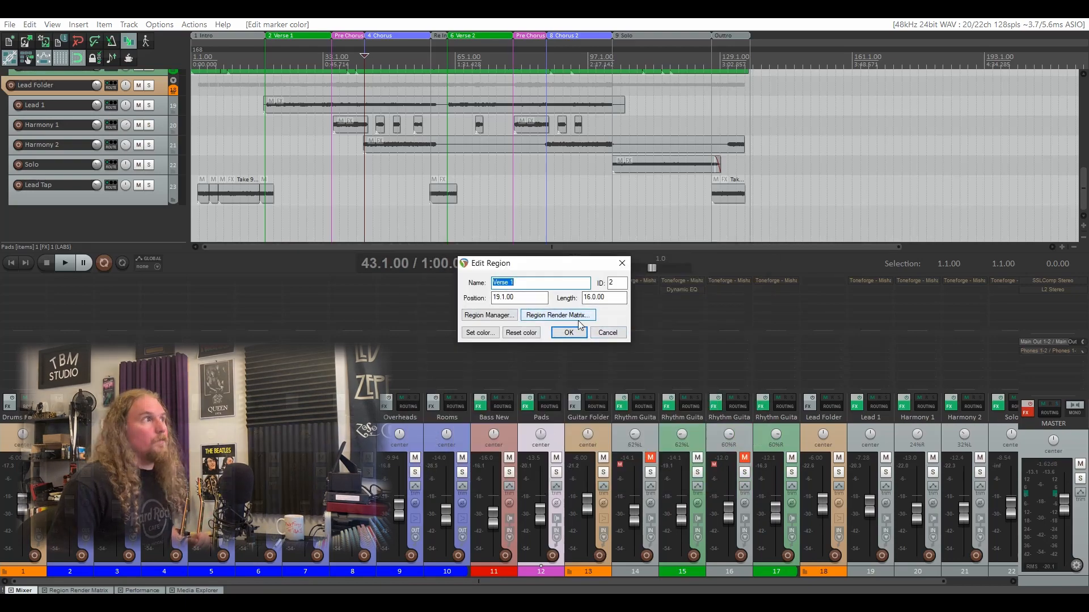
pyautogui.click(585, 316)
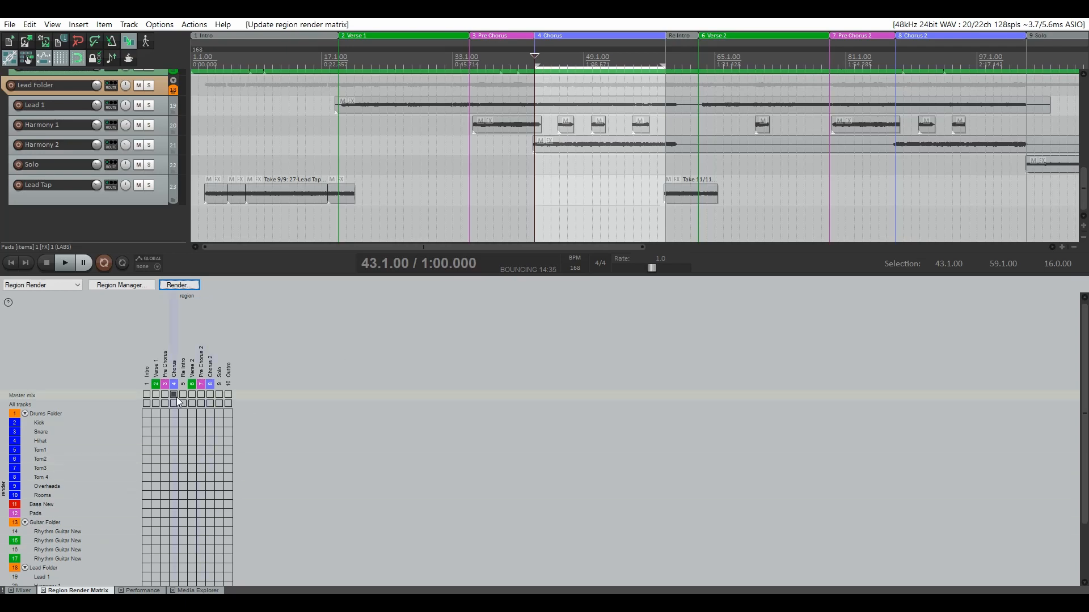
# Step: Render the Chorus region's master mix to a WAV file named "F-Zero Region Chorus 1", overwriting the existing file
pyautogui.click(177, 287)
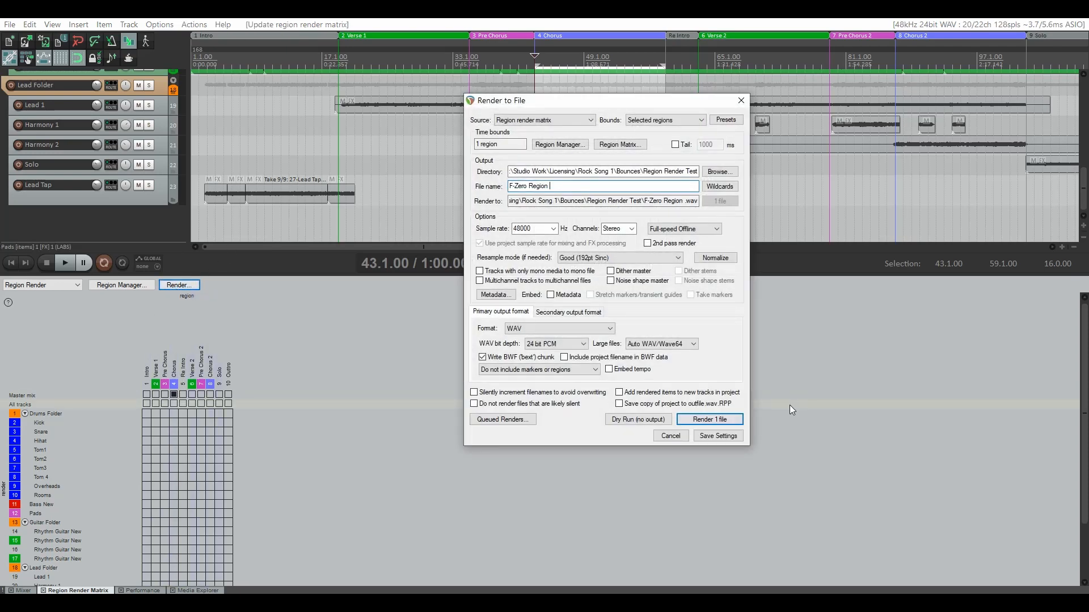
pyautogui.write('Chour')
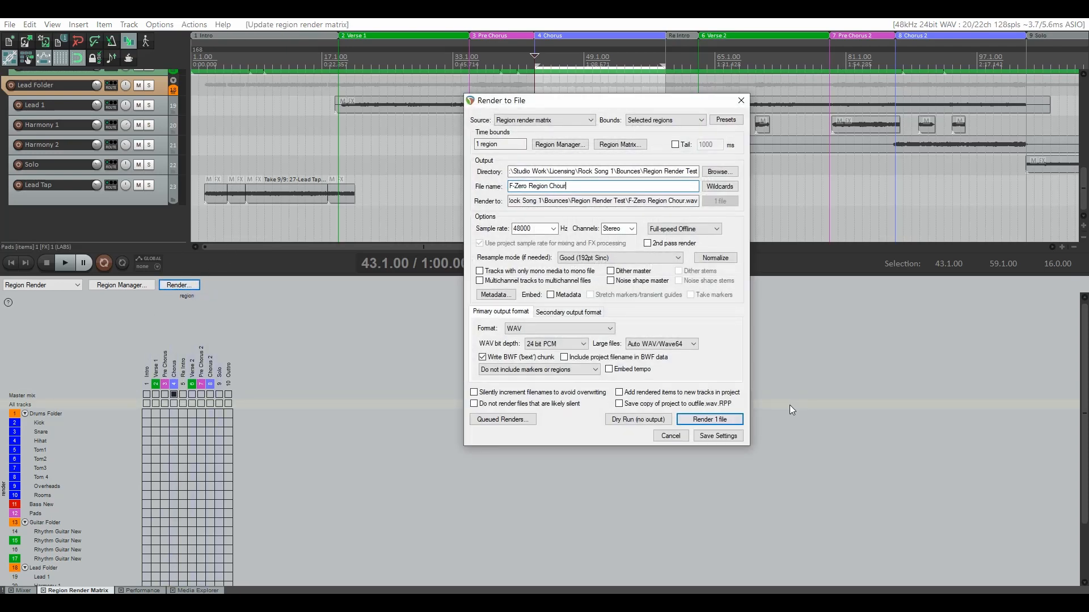
pyautogui.press('BackSpace')
pyautogui.press('BackSpace')
pyautogui.write('rus 1')
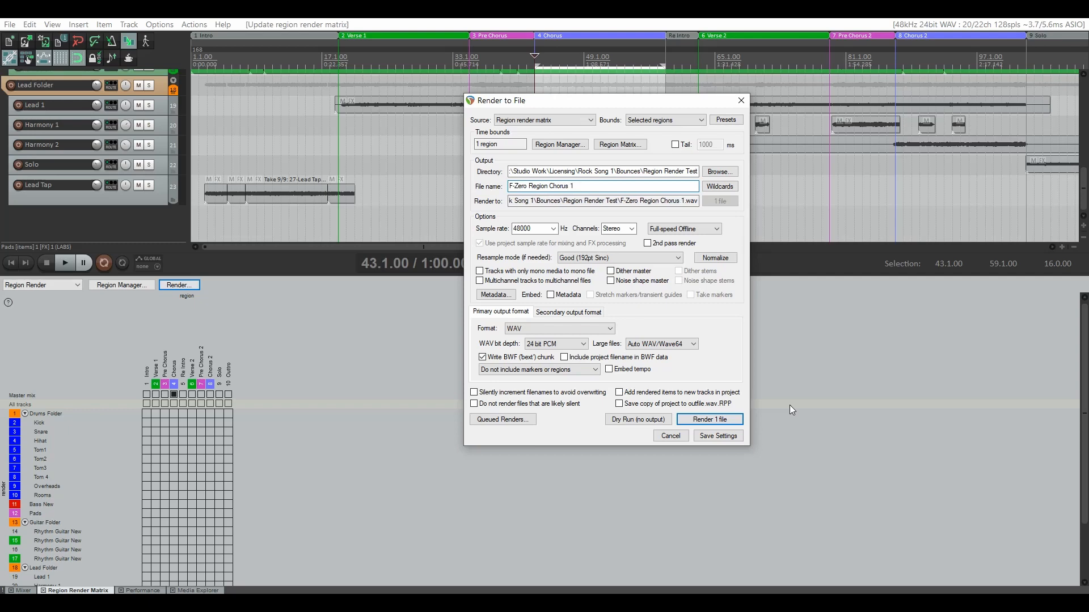
pyautogui.click(715, 422)
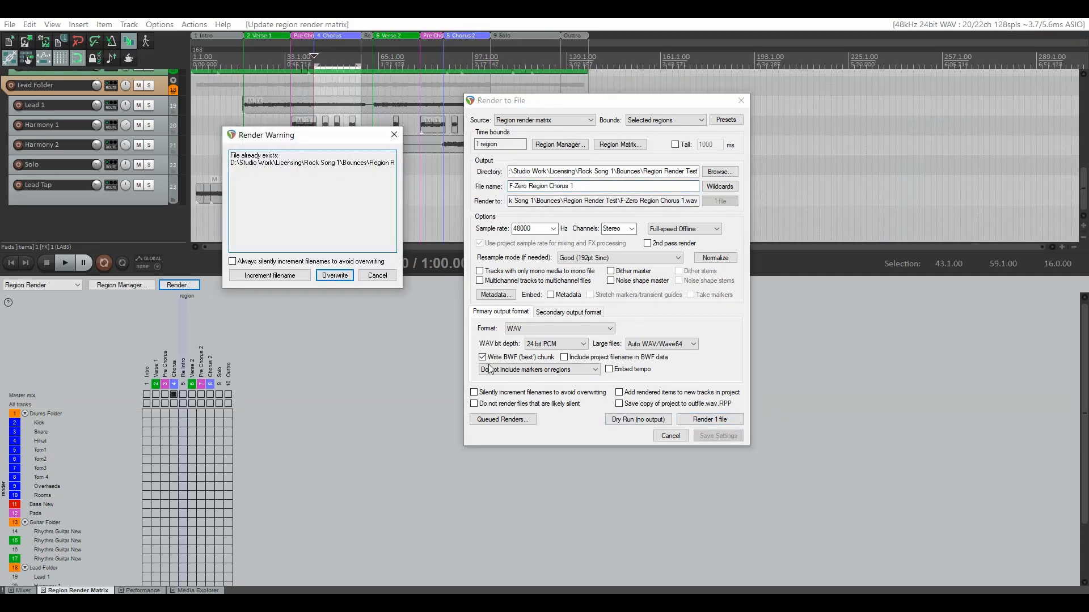
pyautogui.click(334, 276)
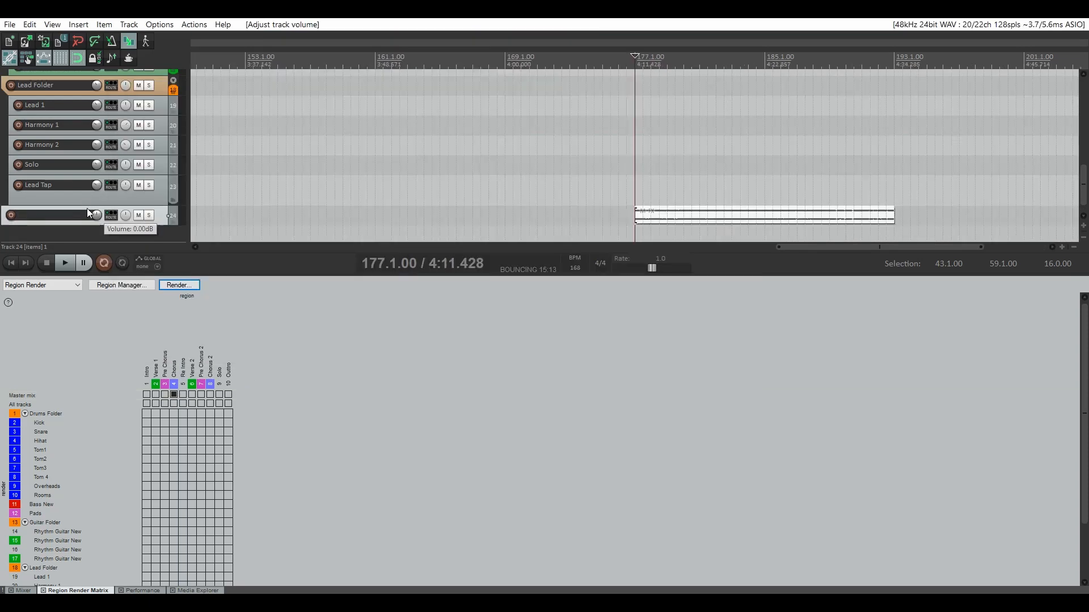
# Step: Play the rendered chorus file on track 24 from bar 177, and stop playback
pyautogui.press('space')
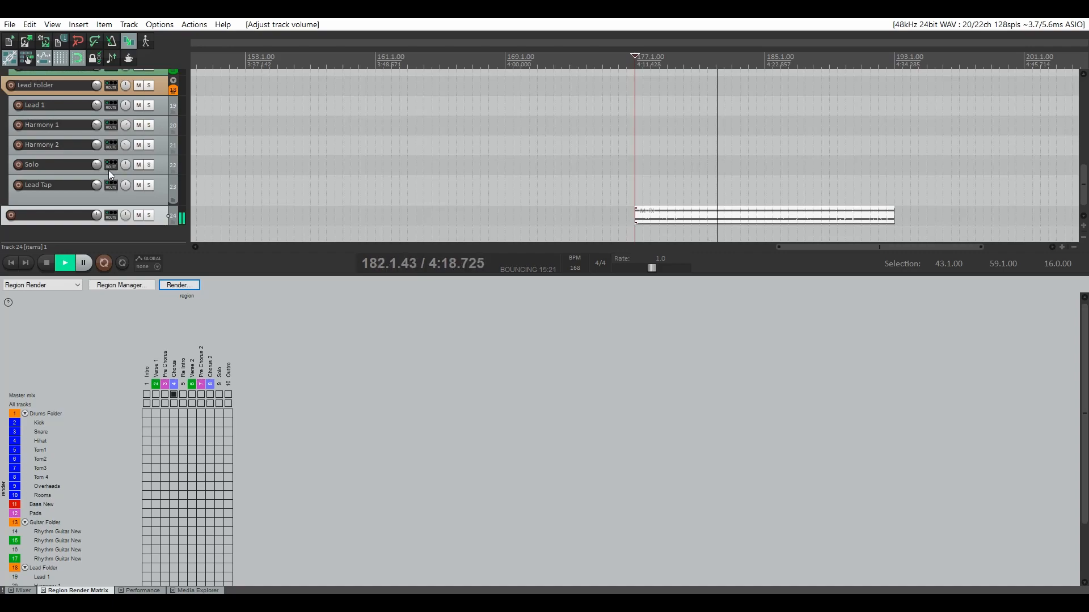
pyautogui.press('space')
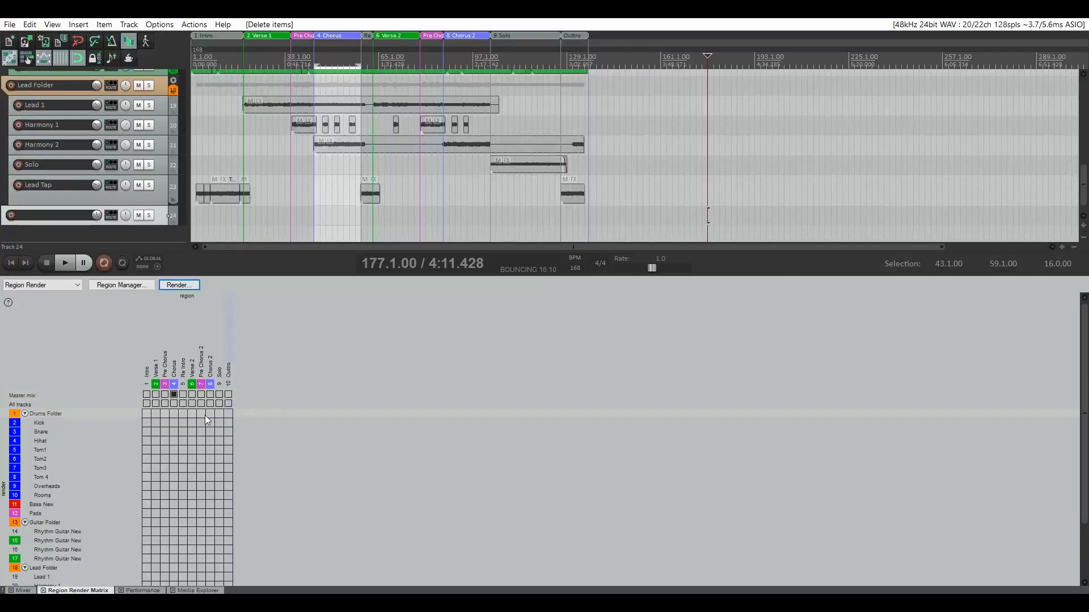
# Step: Mark the Drums Folder, Bass New, Pads, Guitar Folder and Lead Folder tracks for rendering in the Chorus region
pyautogui.click(173, 413)
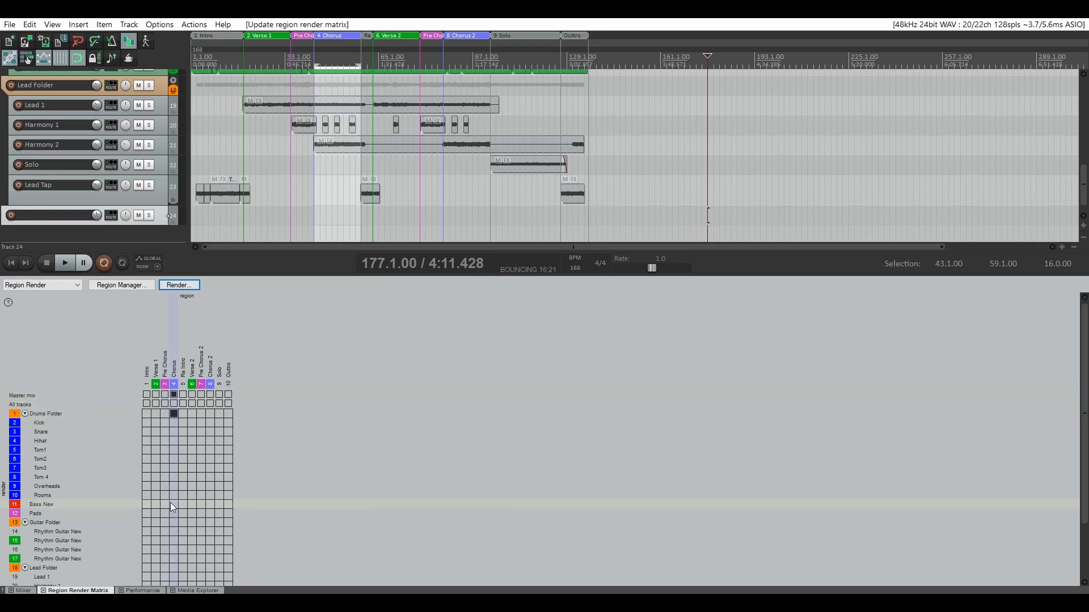
pyautogui.click(172, 504)
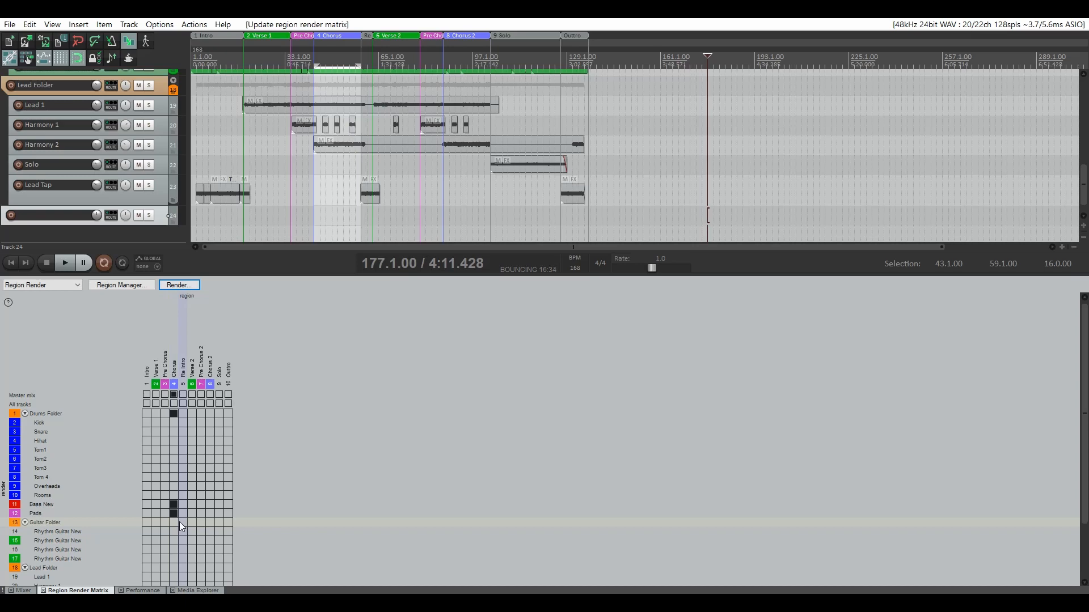
pyautogui.click(177, 522)
pyautogui.scroll(-2, 170, 518)
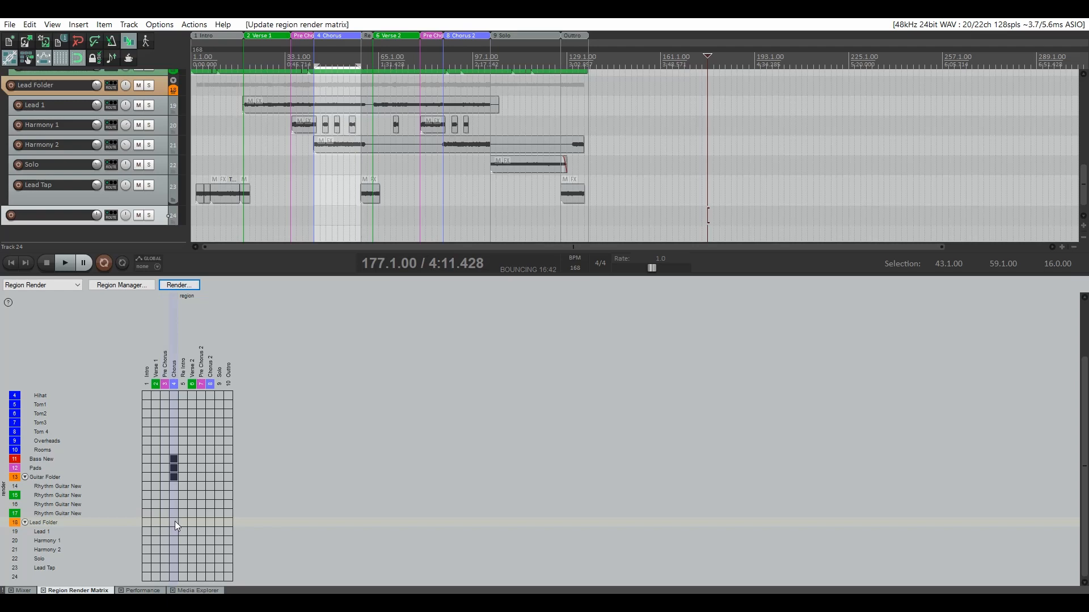
pyautogui.scroll(2, 329, 433)
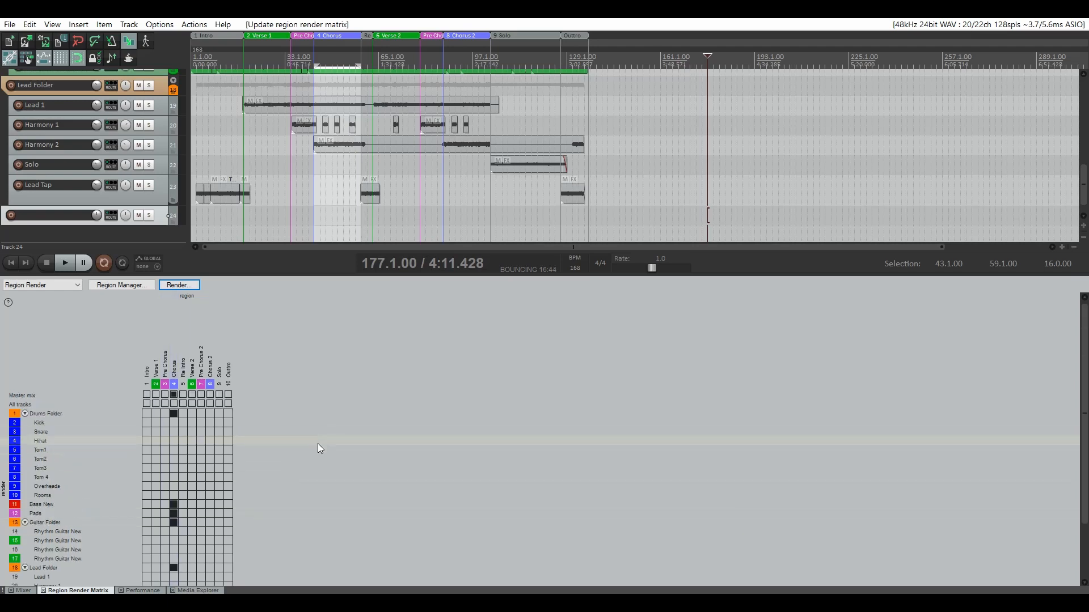
# Step: Render the Chorus region's master mix and marked tracks with the file name "F-Zero Region Chorus 1 Stems"
pyautogui.click(180, 286)
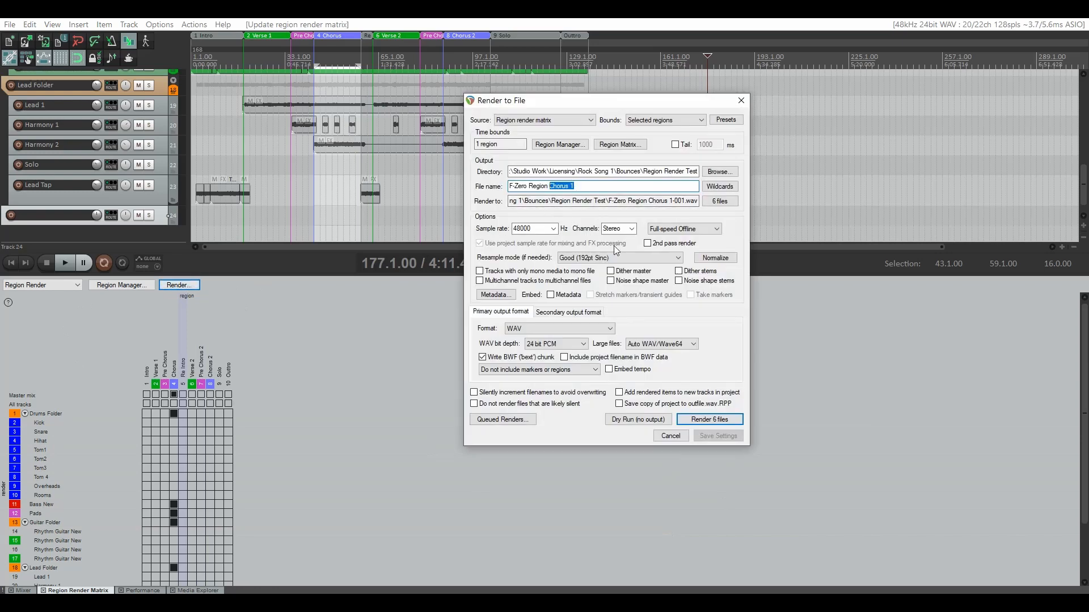
pyautogui.press('Right')
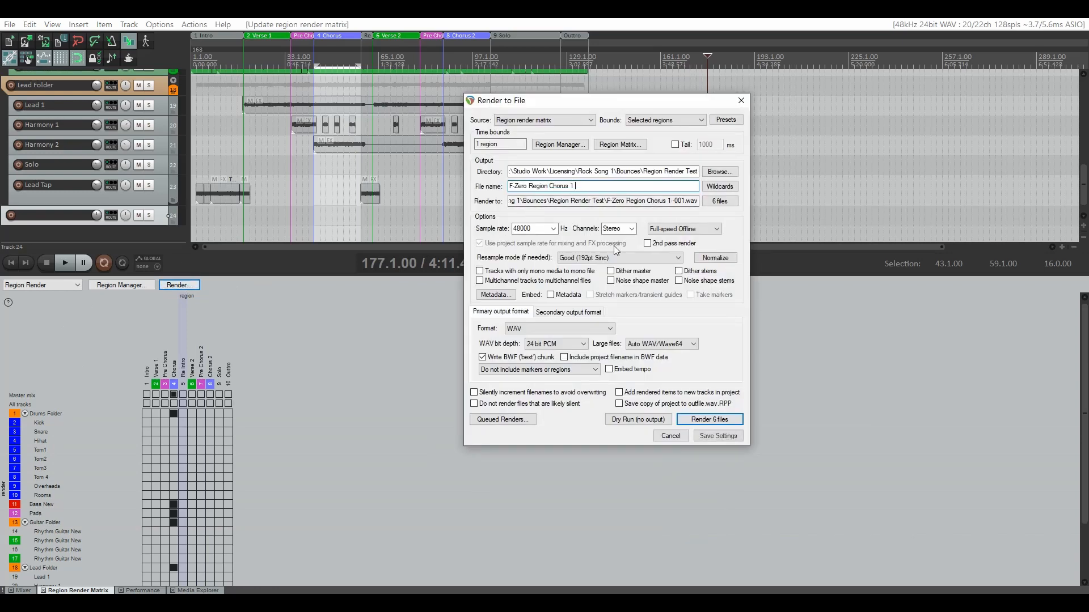
pyautogui.write('Stems')
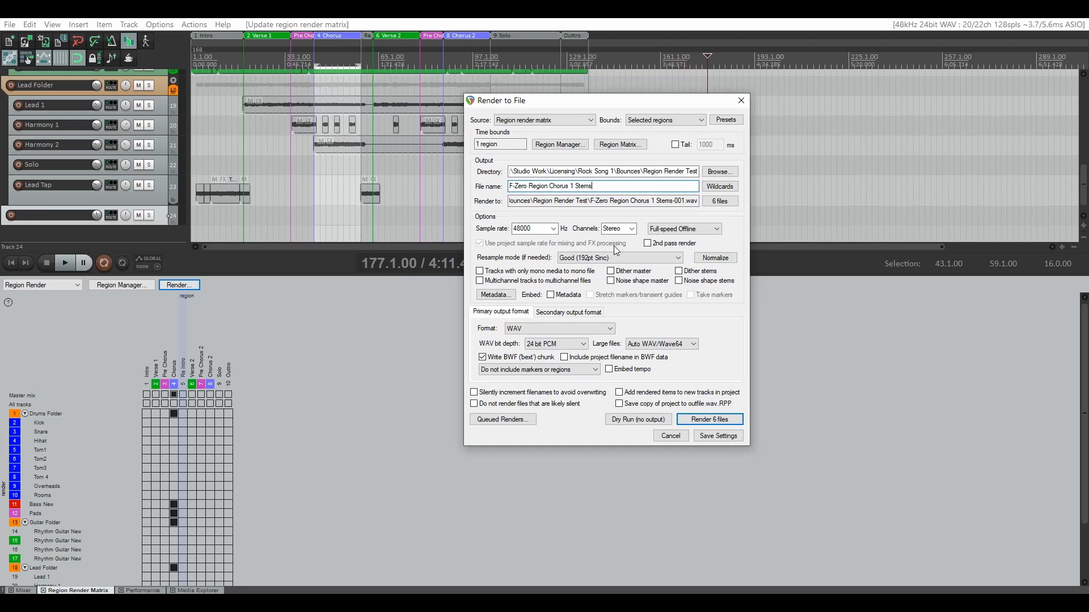
pyautogui.click(716, 423)
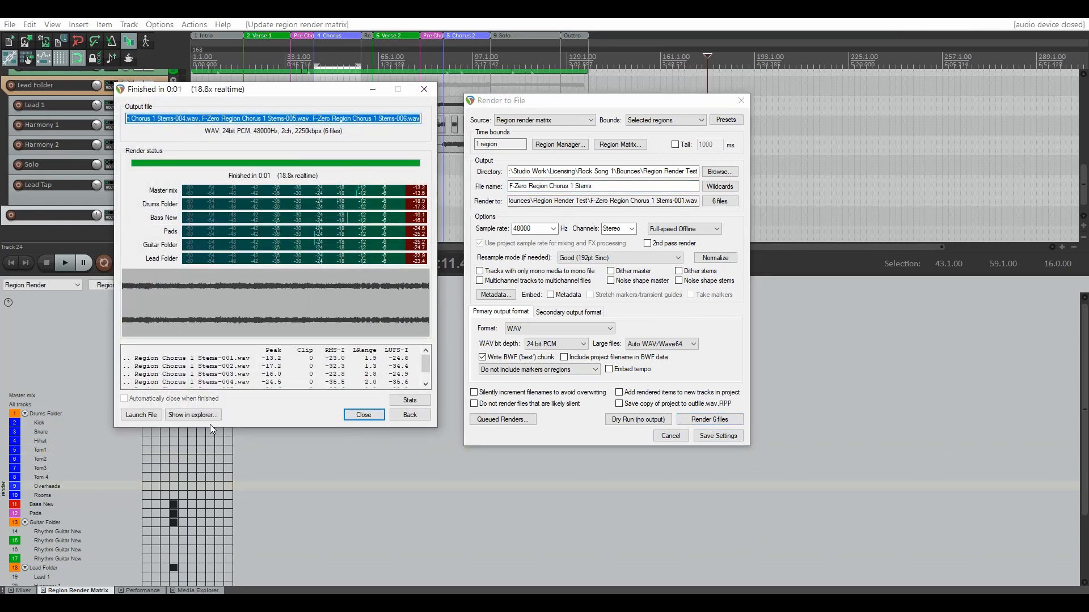
# Step: Show the rendered Chorus files in their folder and close the finished render report
pyautogui.click(187, 413)
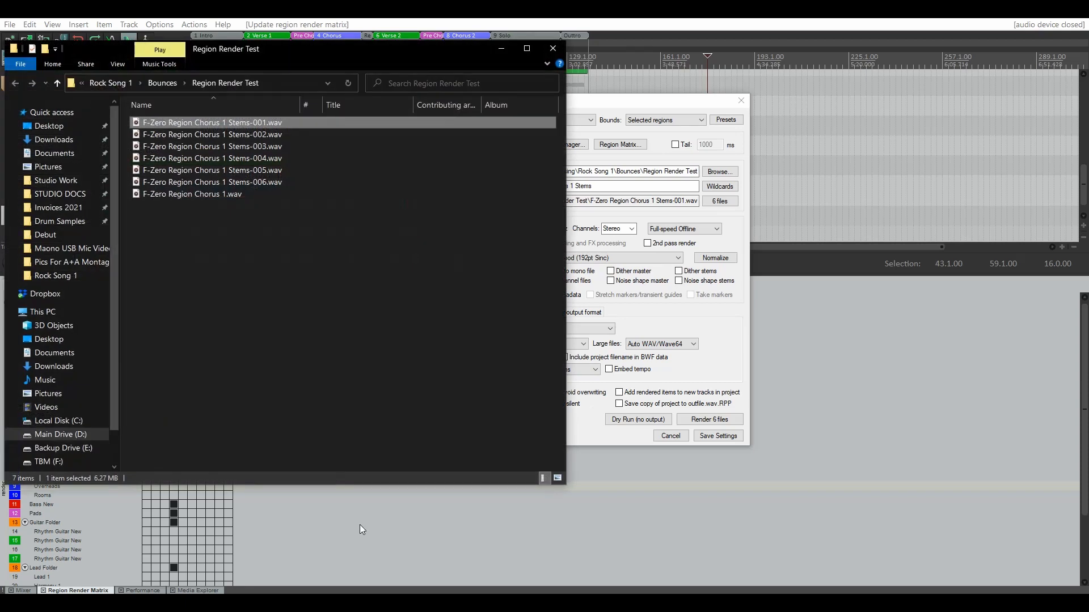
pyautogui.click(360, 525)
pyautogui.click(351, 417)
# Step: Insert the six "F-Zero Region Chorus 1 Stems" WAV files, 001 to 006, on separate tracks starting at bar 175
pyautogui.moveTo(219, 249); pyautogui.dragTo(235, 183)
pyautogui.click(240, 244)
pyautogui.click(246, 183)
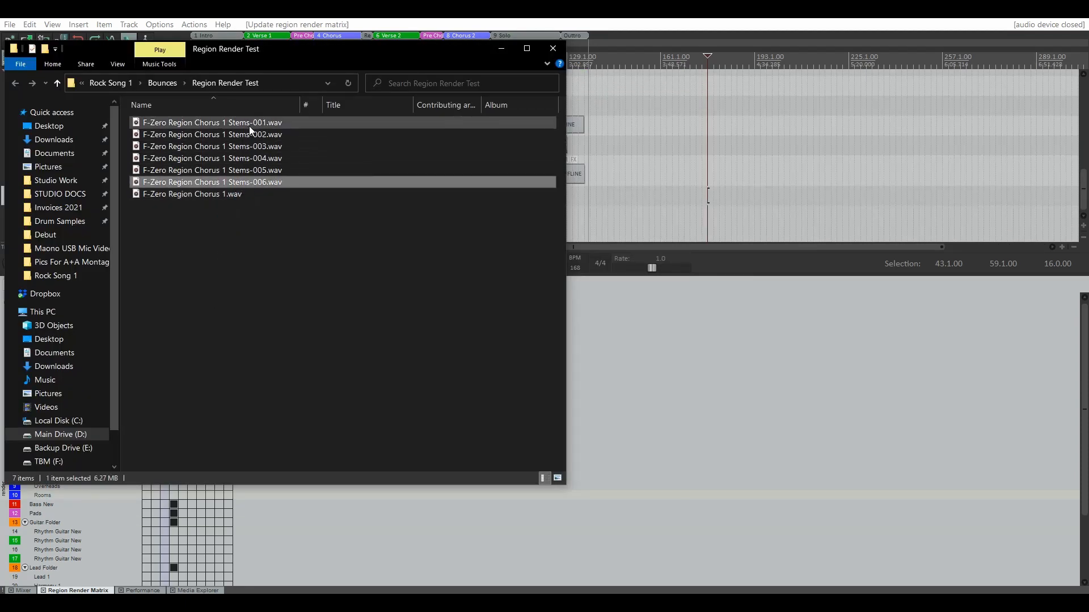
pyautogui.keyDown('shift'); pyautogui.click(250, 126); pyautogui.keyUp('shift')
pyautogui.moveTo(241, 124); pyautogui.dragTo(702, 246)
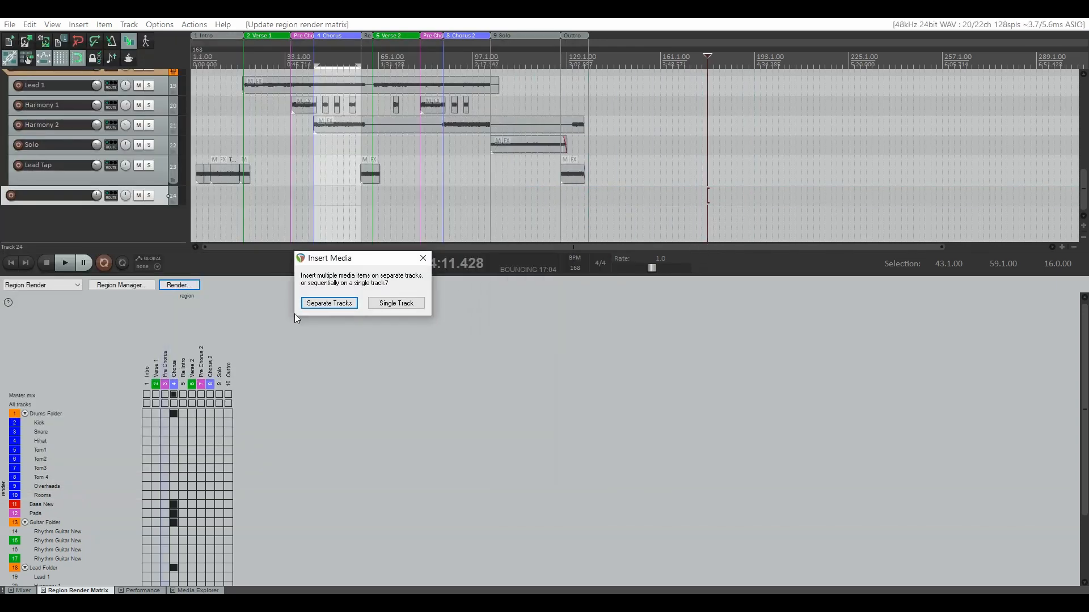
pyautogui.click(316, 300)
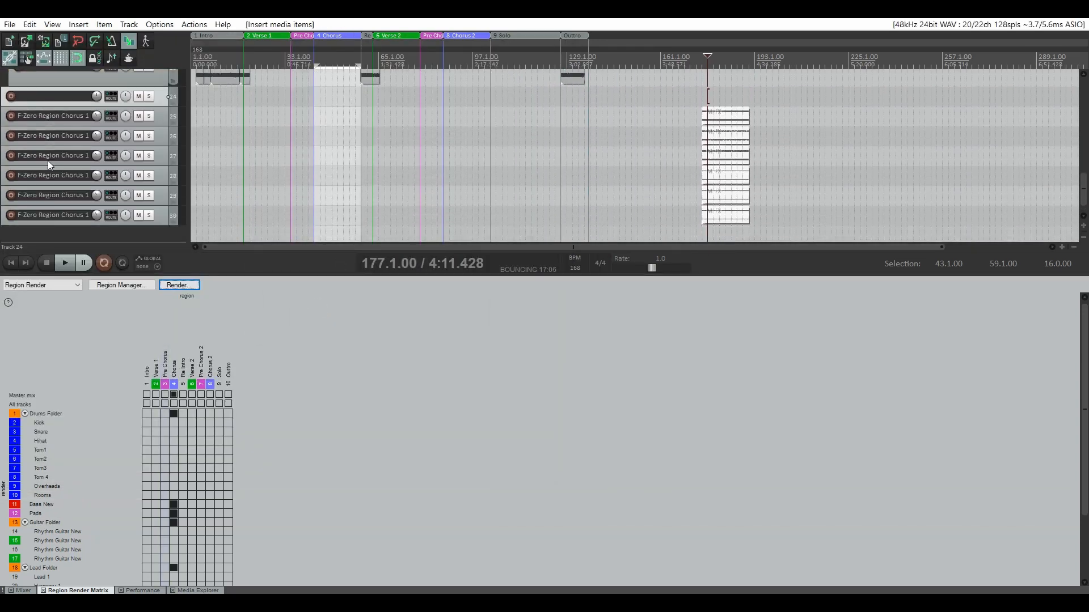
# Step: Solo the first inserted stem on track 25, play it from bar 175, and stop playback
pyautogui.scroll(6, 738, 164)
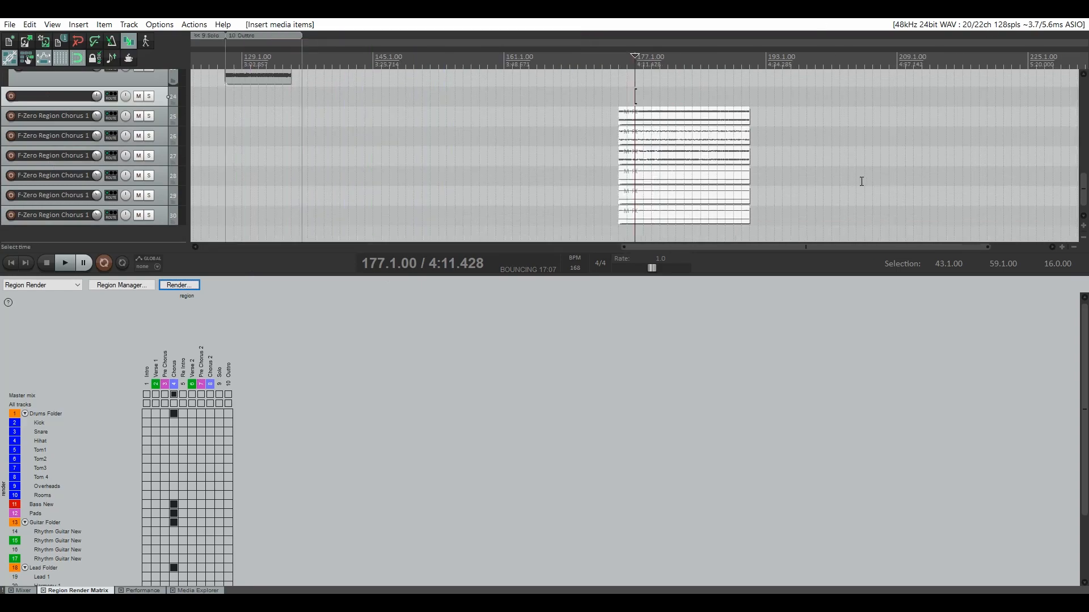
pyautogui.click(593, 65)
pyautogui.scroll(3, 636, 138)
pyautogui.click(149, 115)
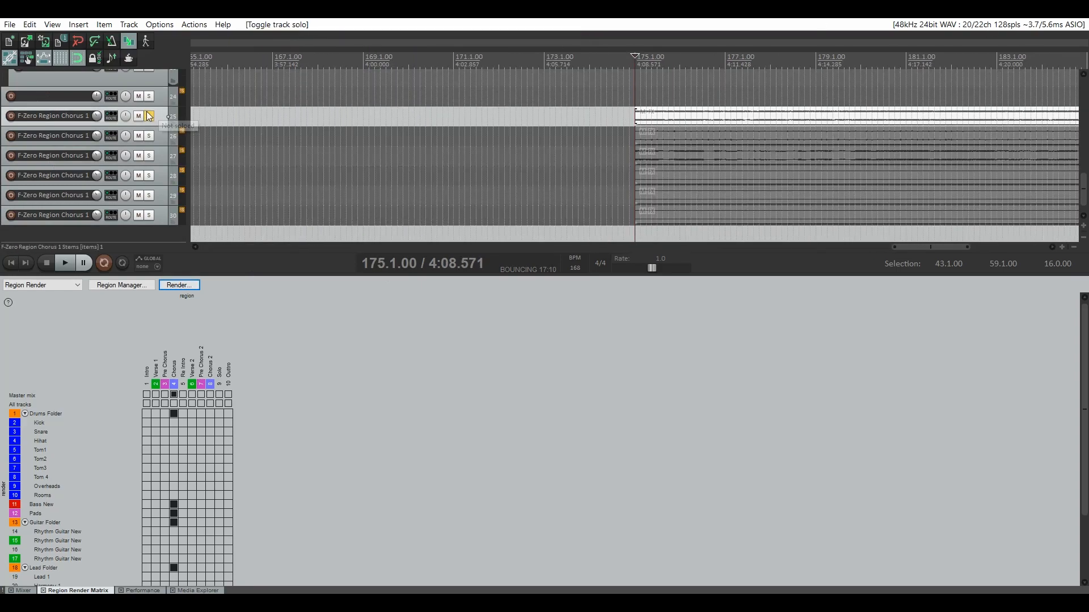
pyautogui.press('space')
pyautogui.scroll(-3, 792, 139)
pyautogui.scroll(-3, 793, 139)
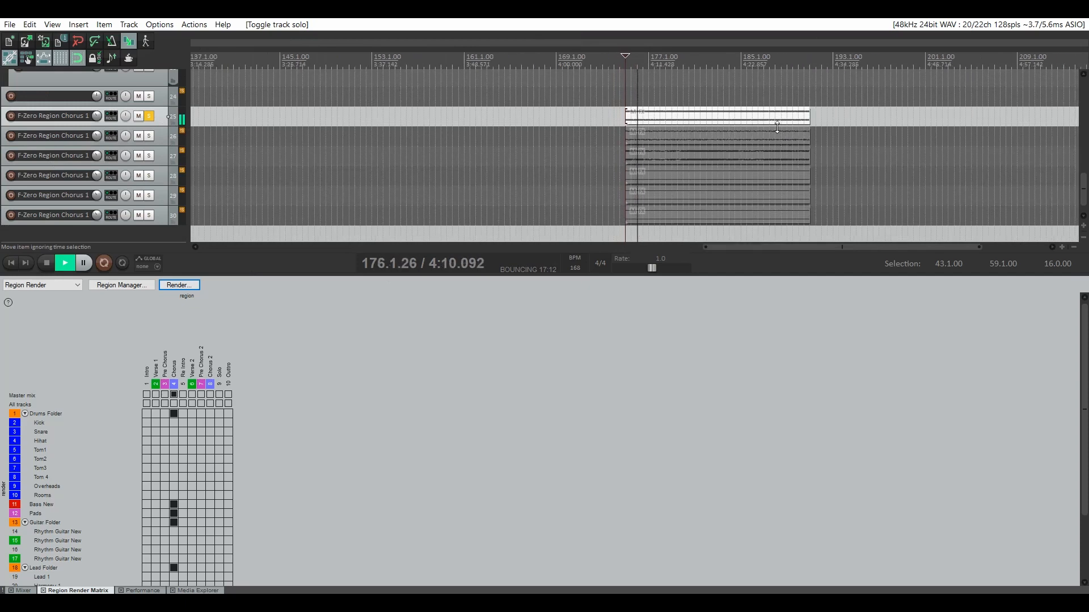
pyautogui.press('space')
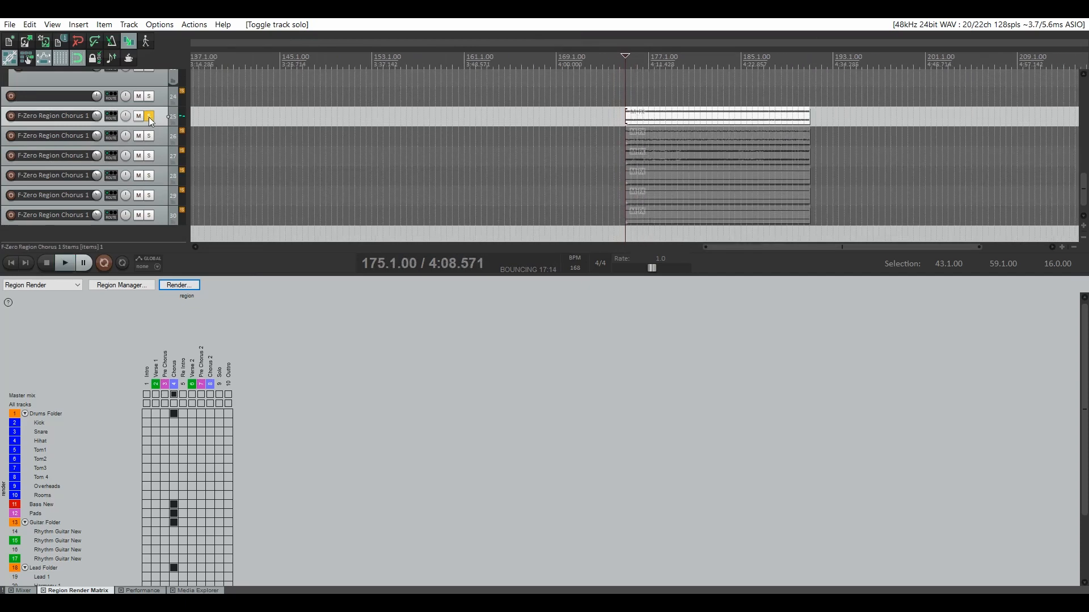
# Step: Audition the stems on tracks 26 and 27 in turn, each soloed alone and played from bar 175
pyautogui.click(148, 116)
pyautogui.click(149, 136)
pyautogui.press('space')
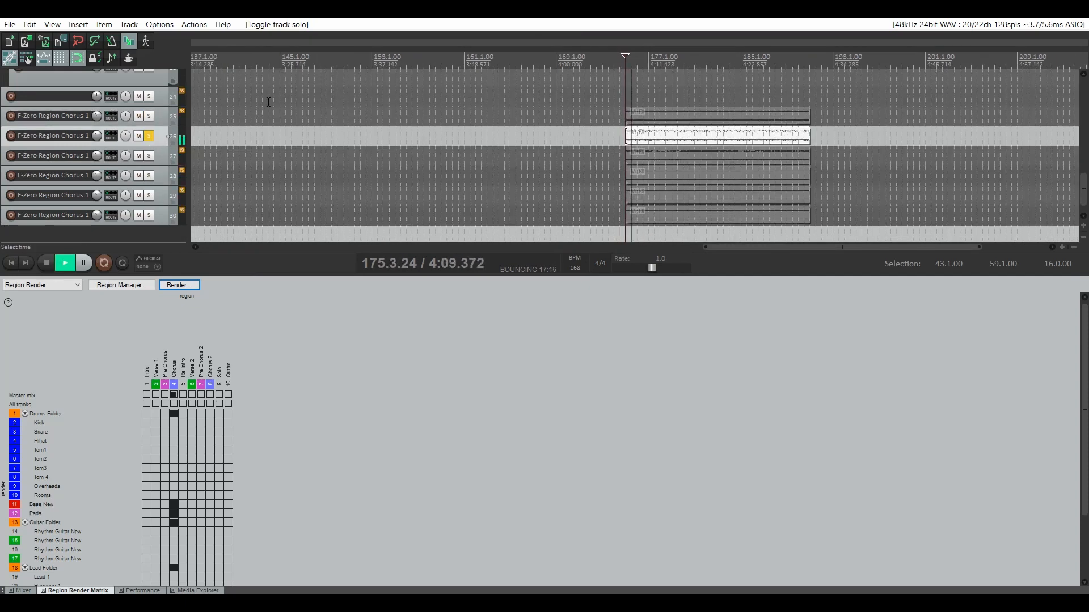
pyautogui.press('space')
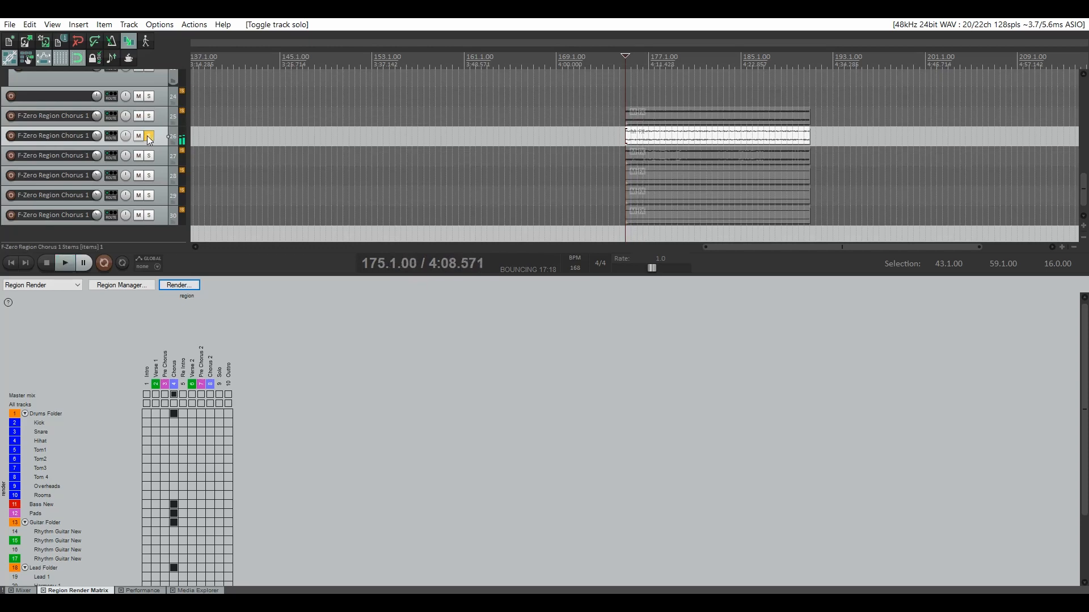
pyautogui.click(149, 136)
pyautogui.click(149, 155)
pyautogui.press('space')
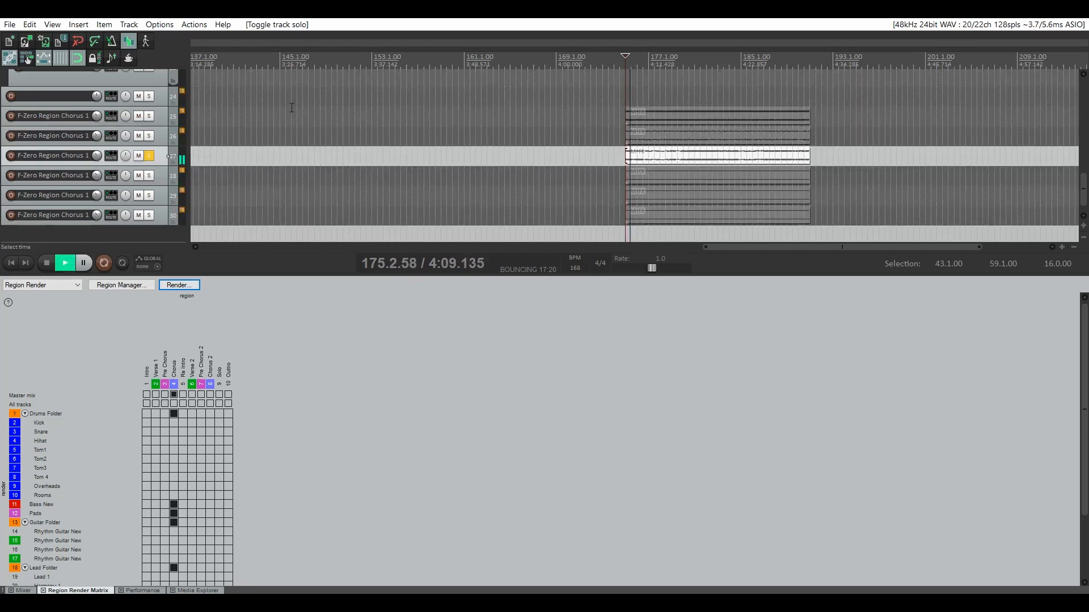
pyautogui.press('space')
# Step: Audition the stems on tracks 28, 29 and 30 one after another, each soloed alone
pyautogui.click(149, 155)
pyautogui.click(151, 175)
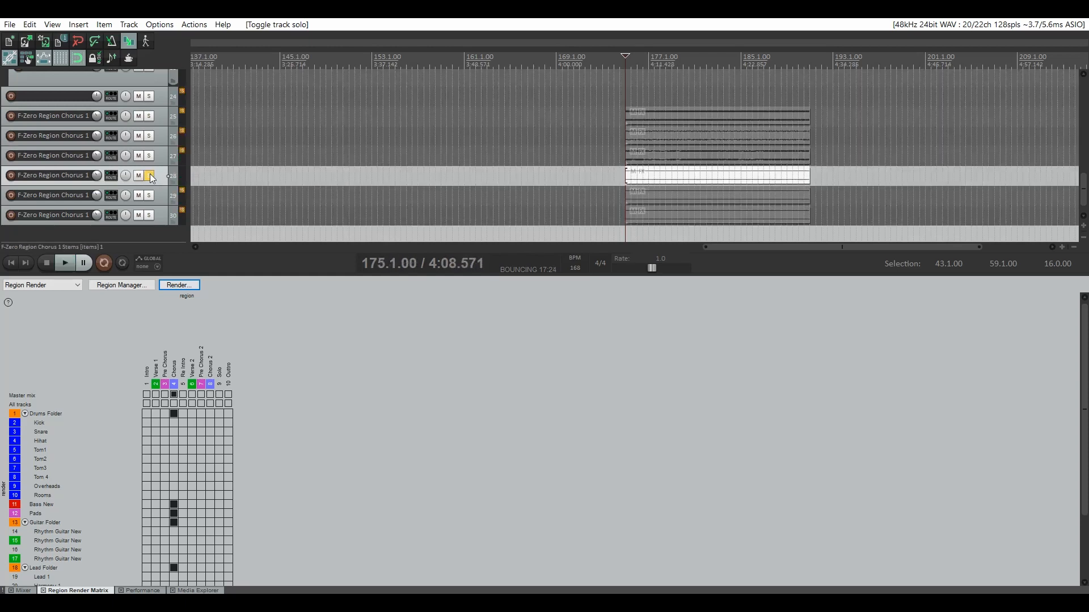
pyautogui.press('space')
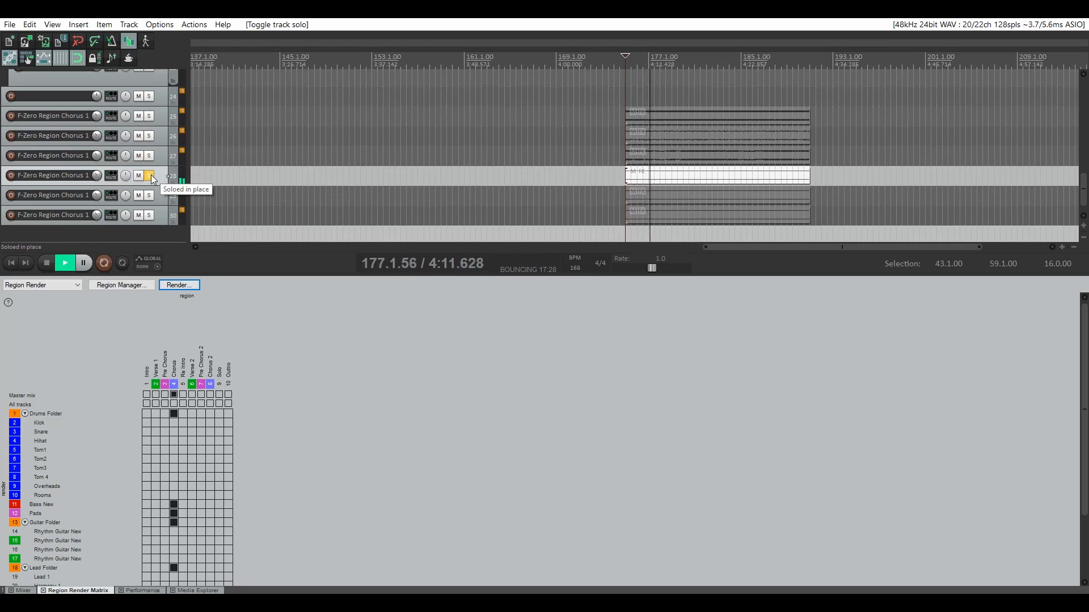
pyautogui.click(151, 175)
pyautogui.click(150, 195)
pyautogui.press('space')
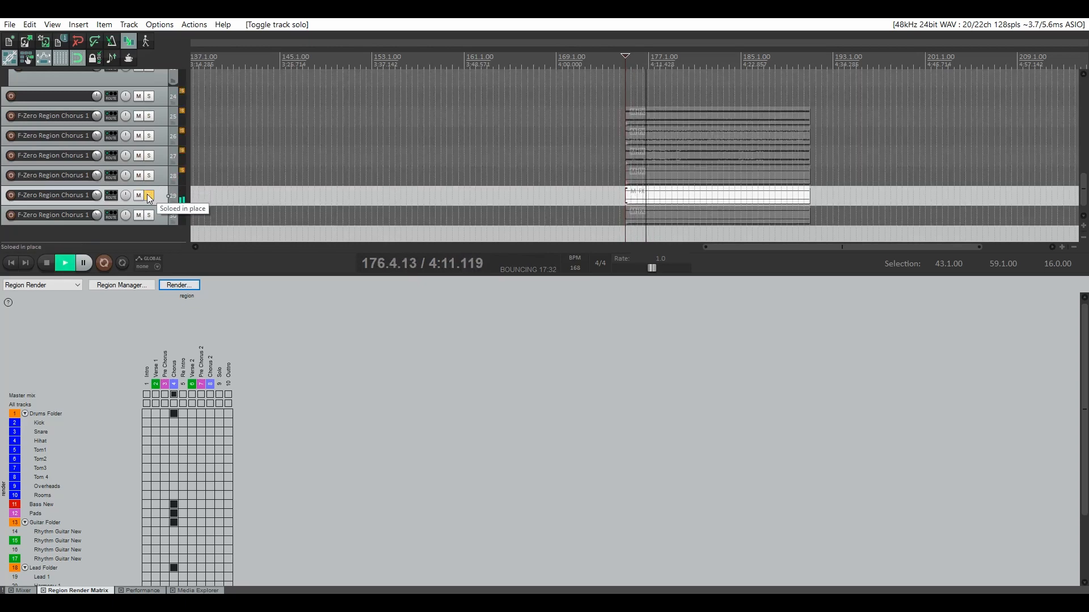
pyautogui.press('space')
pyautogui.click(150, 195)
pyautogui.click(151, 215)
pyautogui.press('space')
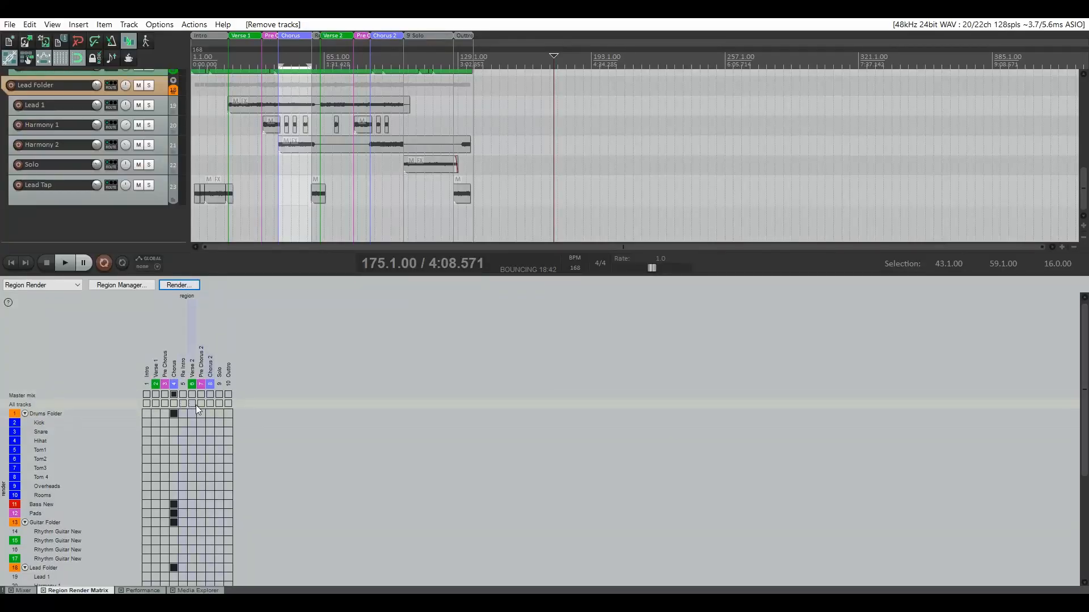
# Step: Mark all tracks for rendering in the Verse 2 region
pyautogui.click(192, 403)
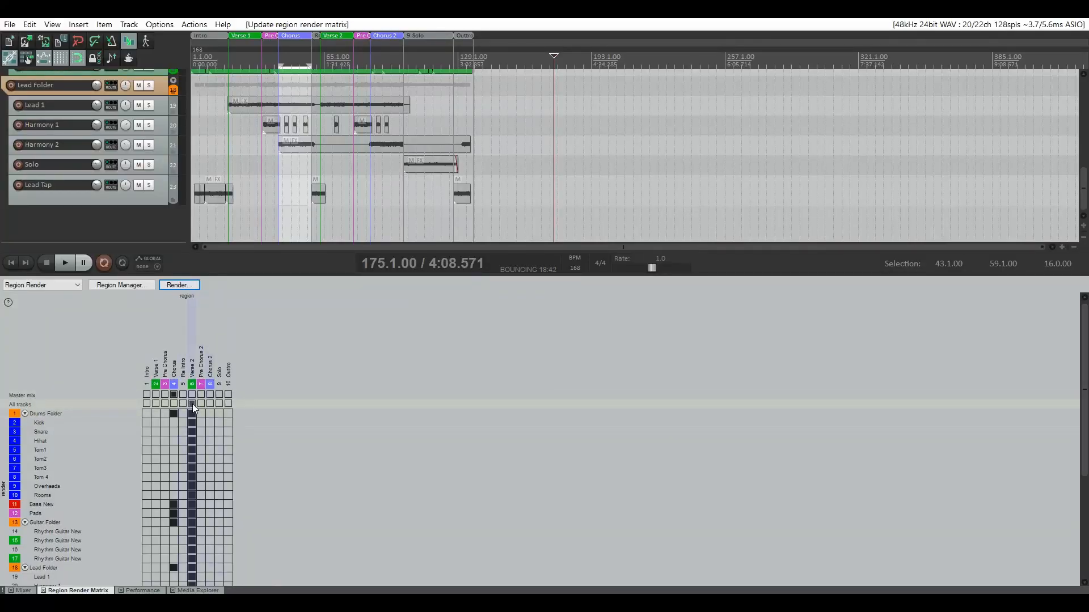
pyautogui.scroll(-3, 291, 463)
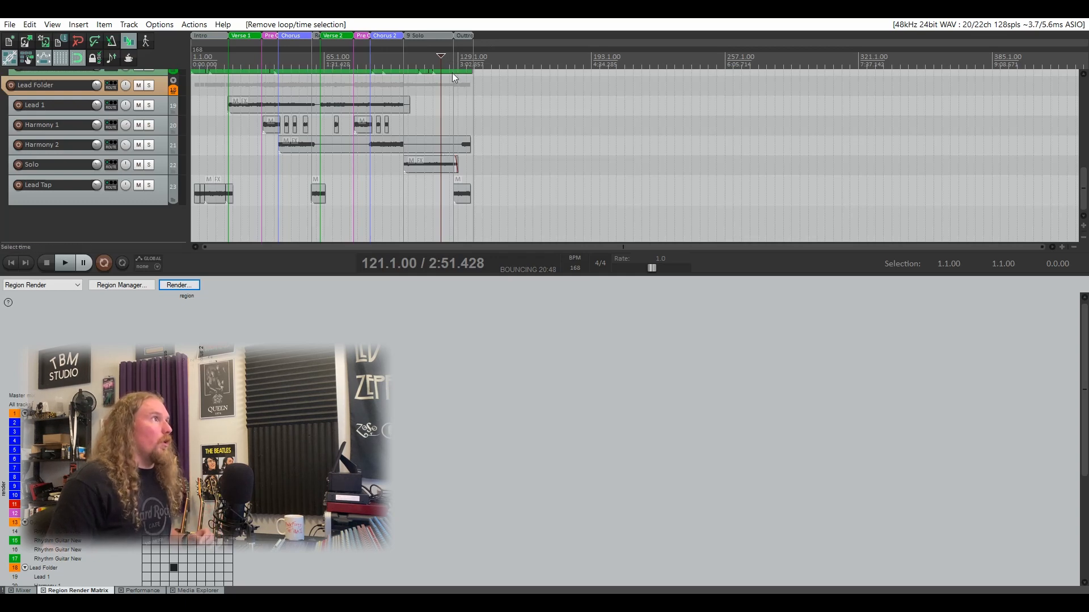
# Step: Create a region spanning the whole song, from 1.1.00 to 136.2.26
pyautogui.doubleClick(464, 61)
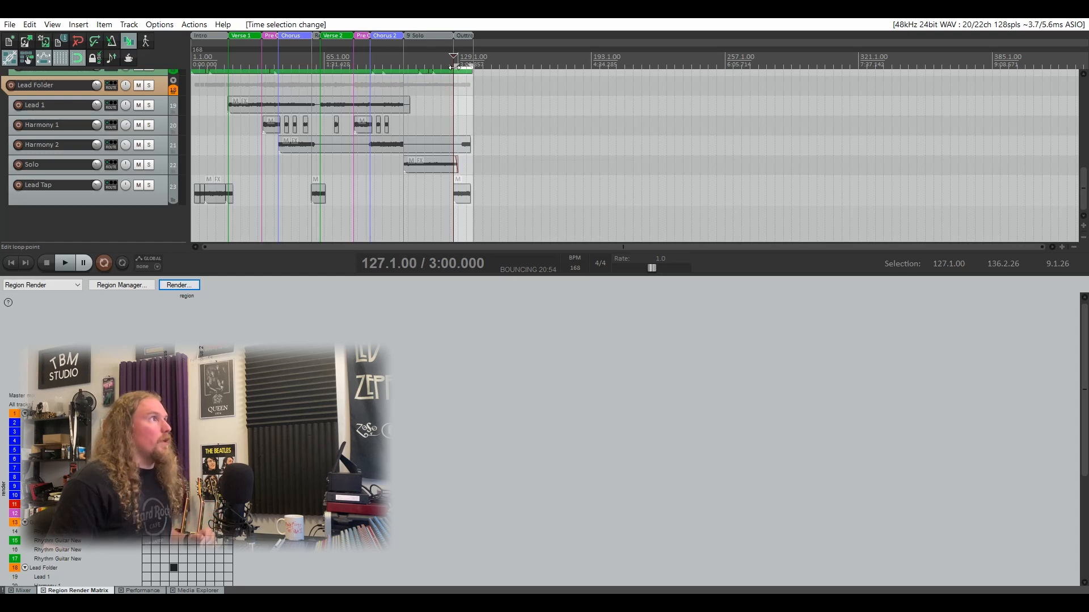
pyautogui.moveTo(454, 67); pyautogui.dragTo(170, 113)
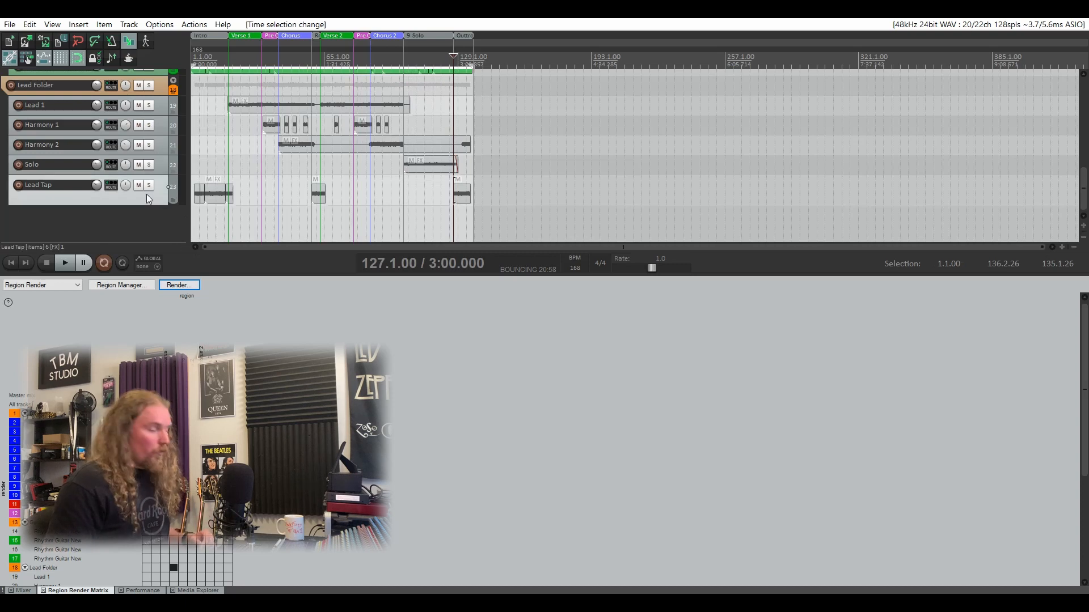
pyautogui.hotkey('shift', 'r')
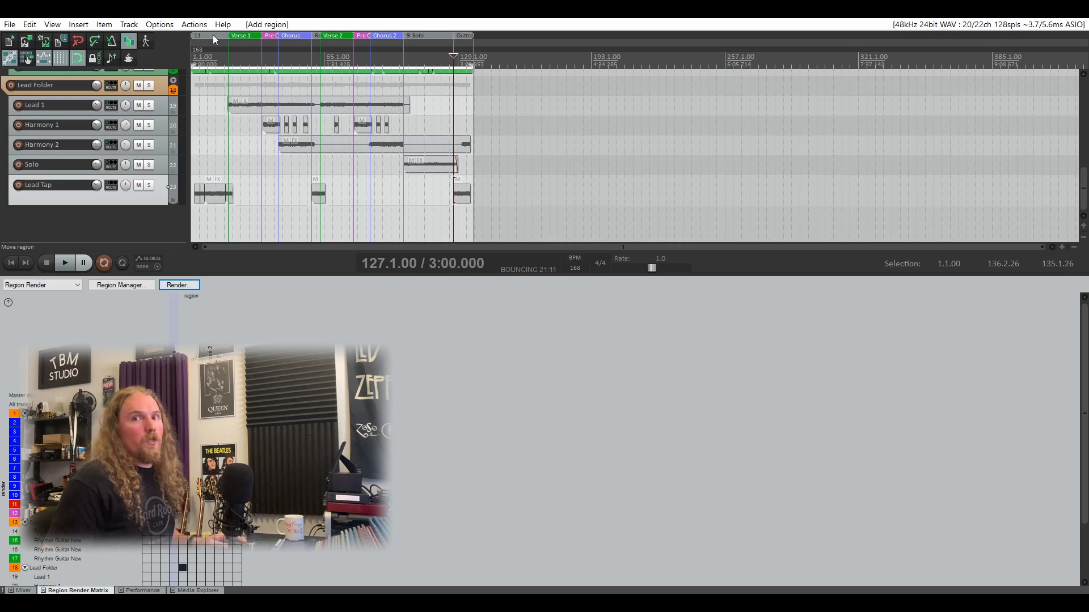
# Step: Name the new song-length region "Full Song"
pyautogui.moveTo(213, 36); pyautogui.dragTo(284, 36)
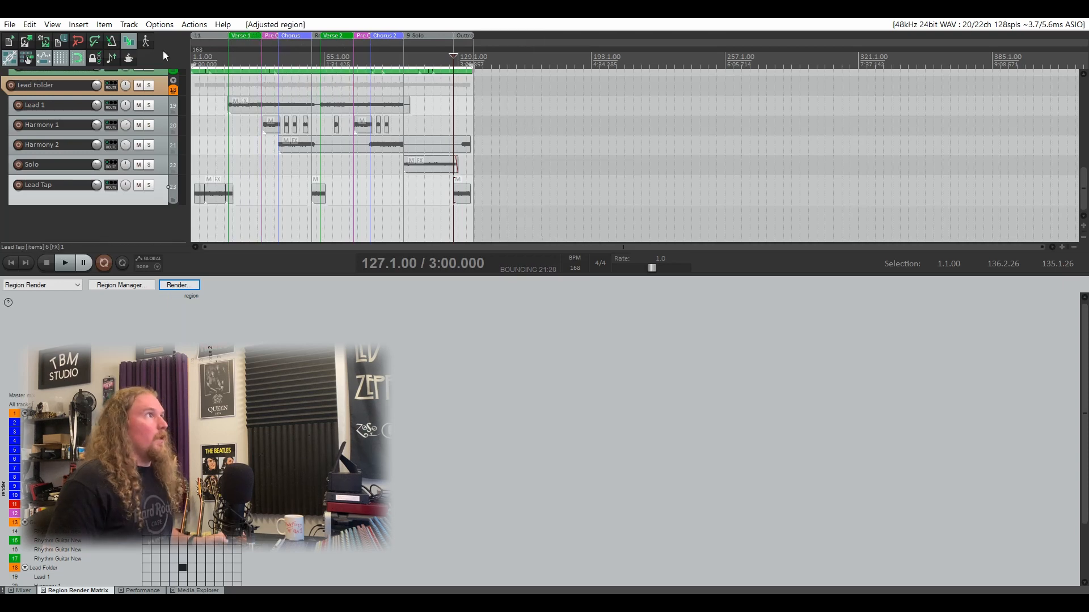
pyautogui.doubleClick(211, 35)
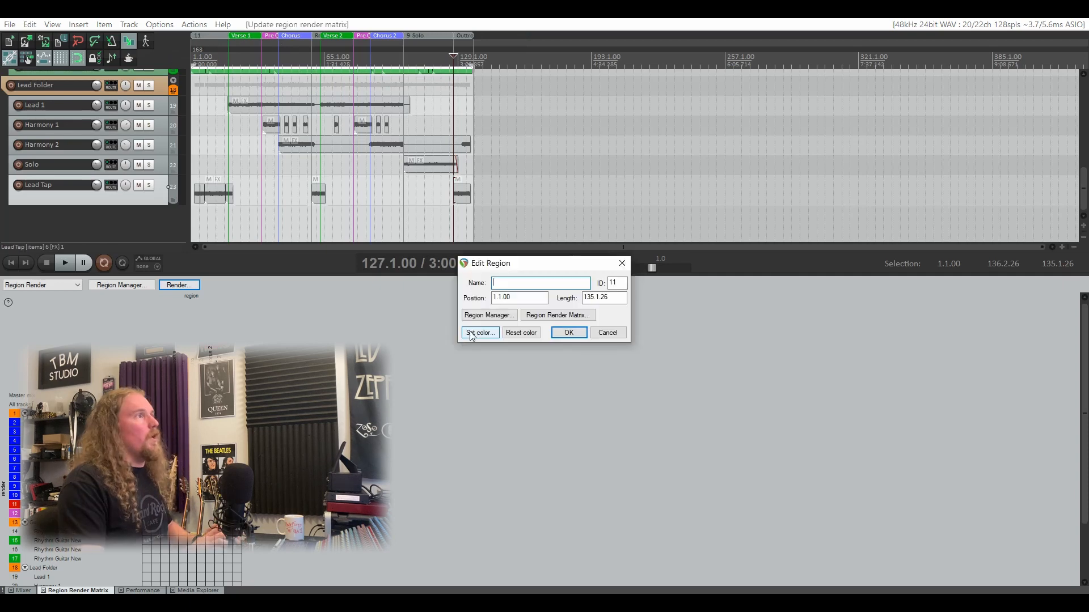
pyautogui.write('Full Song')
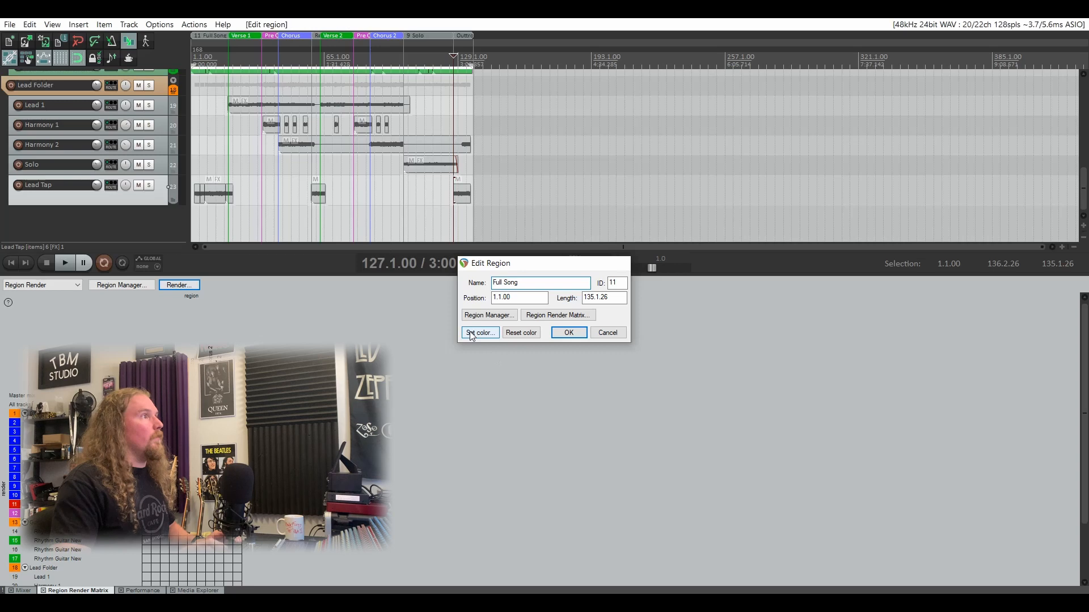
pyautogui.press('Return')
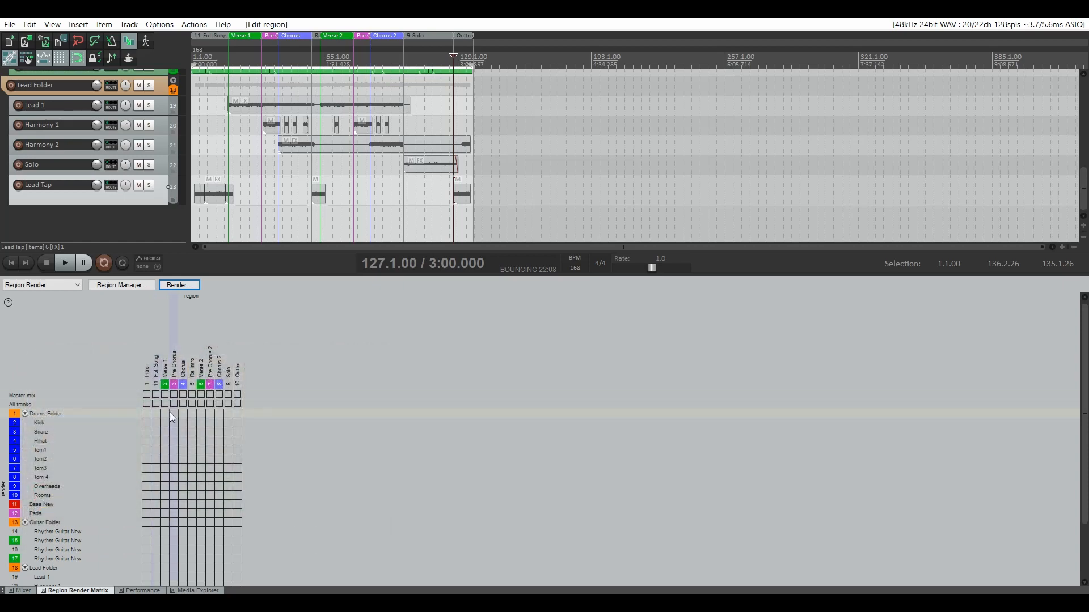
# Step: Mark the master mix and the Drums Folder, Bass New, Pads, Guitar Folder and Lead Folder tracks for rendering in the Full Song region
pyautogui.click(155, 394)
pyautogui.click(157, 513)
pyautogui.click(157, 521)
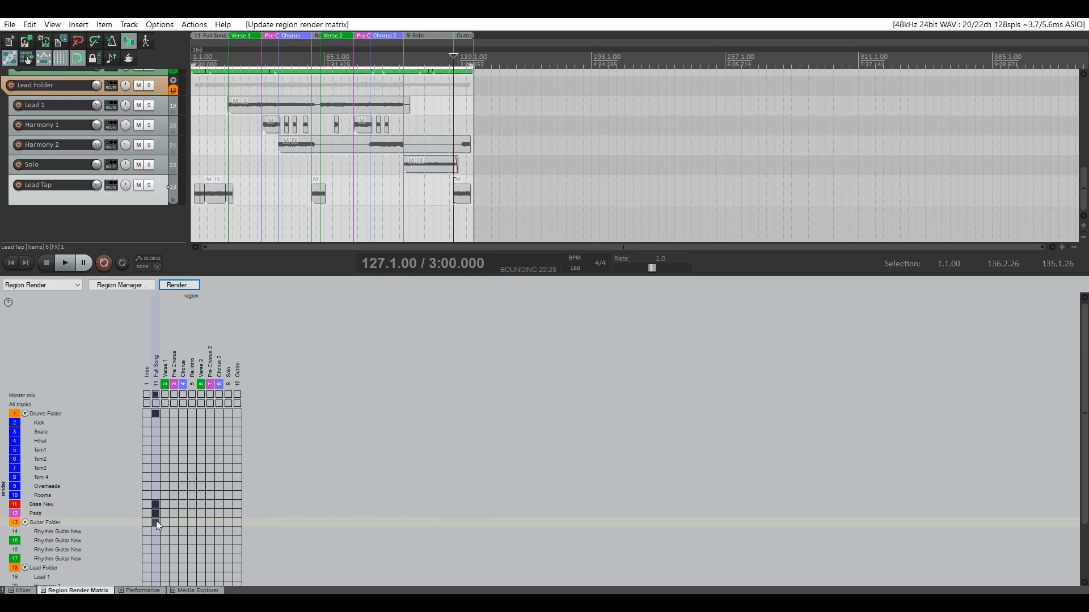
pyautogui.scroll(-2, 156, 522)
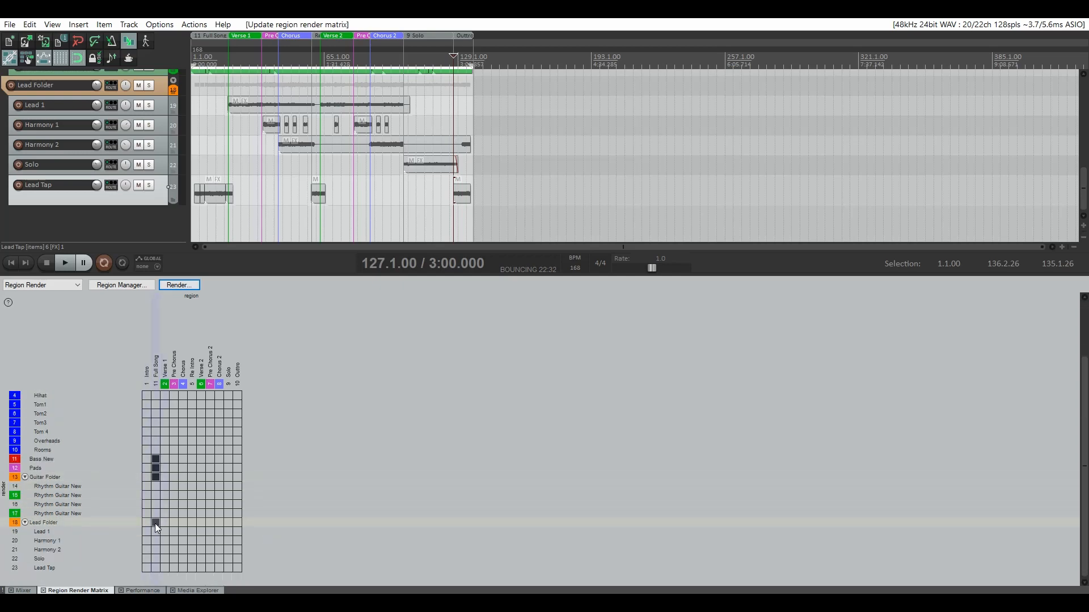
pyautogui.click(156, 522)
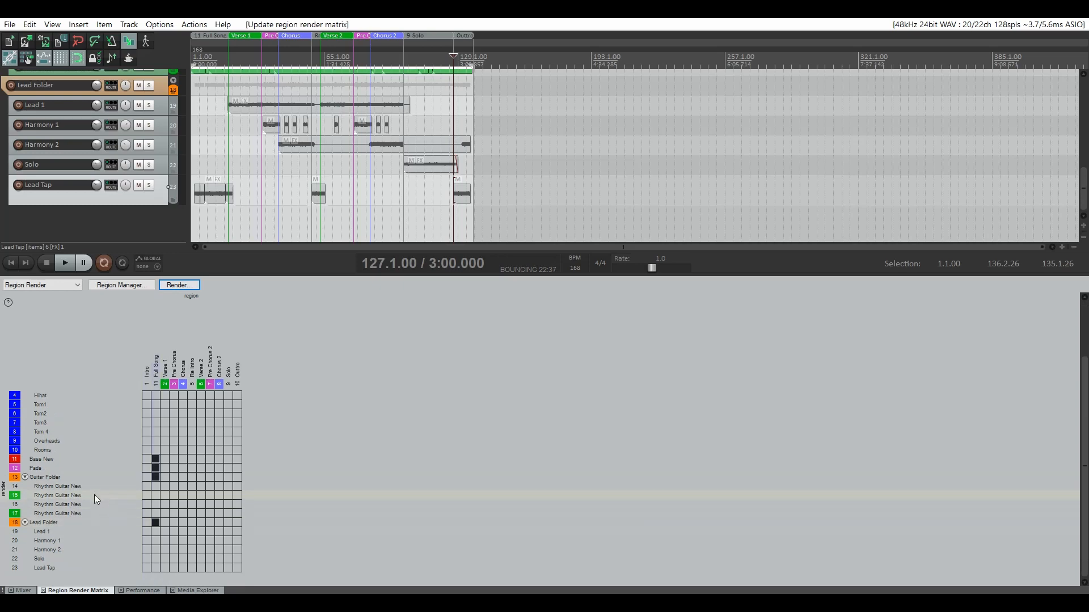
# Step: Open the render settings and select the Full Song region as the one to render
pyautogui.click(190, 286)
pyautogui.click(190, 286)
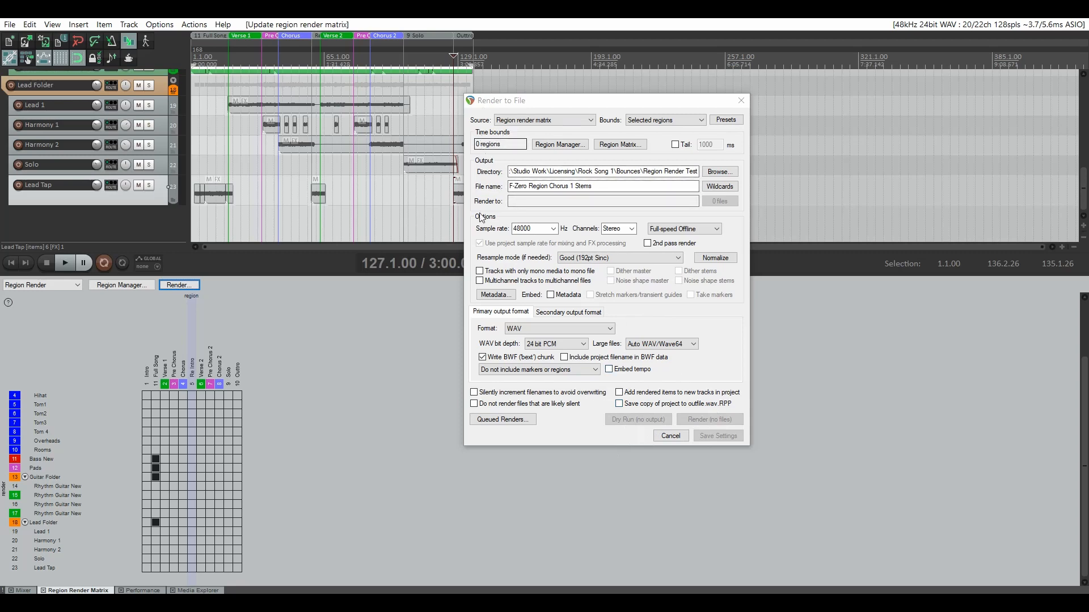
pyautogui.click(549, 145)
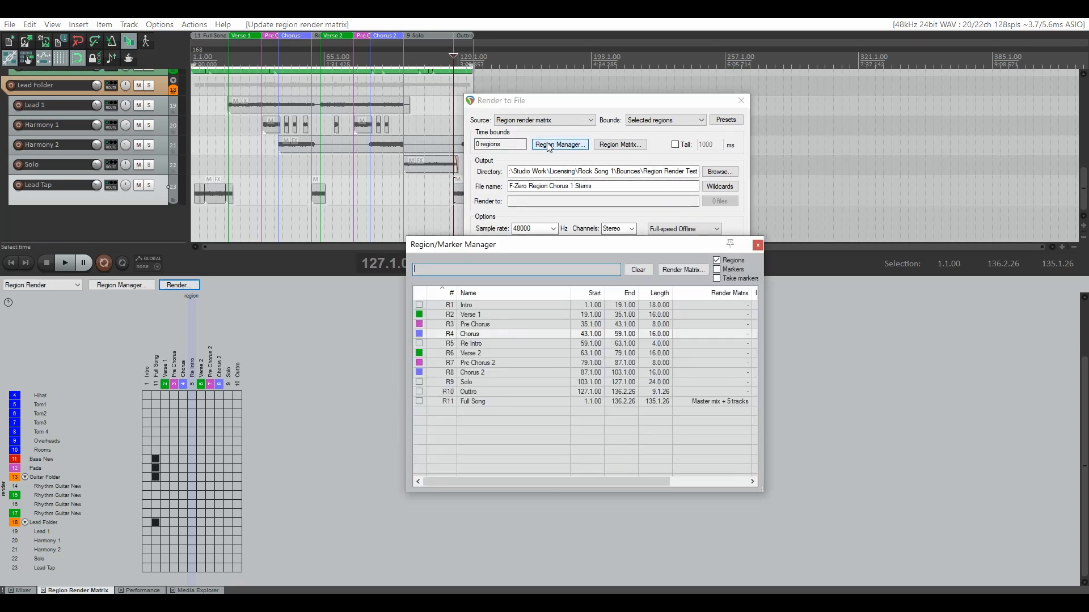
pyautogui.click(473, 401)
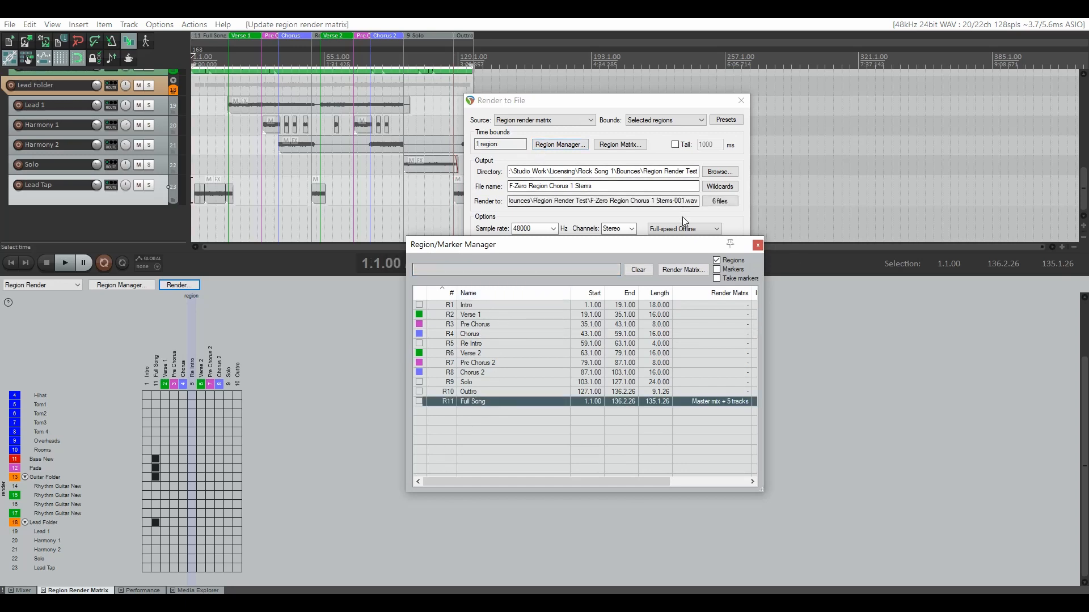
pyautogui.click(757, 245)
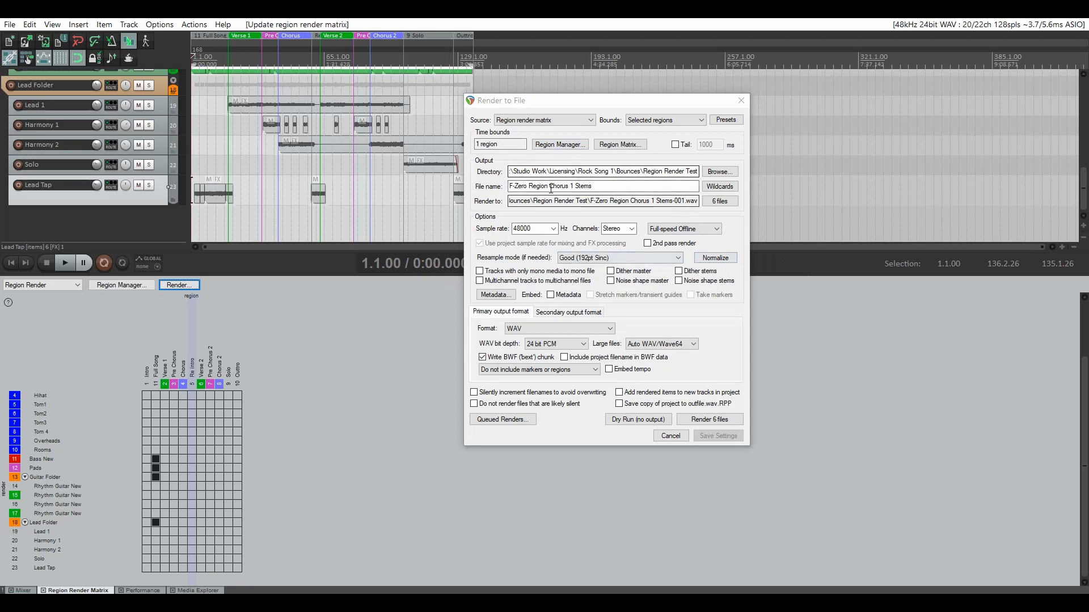
# Step: Render the Full Song region's master mix and marked tracks with the file name "F-Zero Region Plus Stems"
pyautogui.click(498, 206)
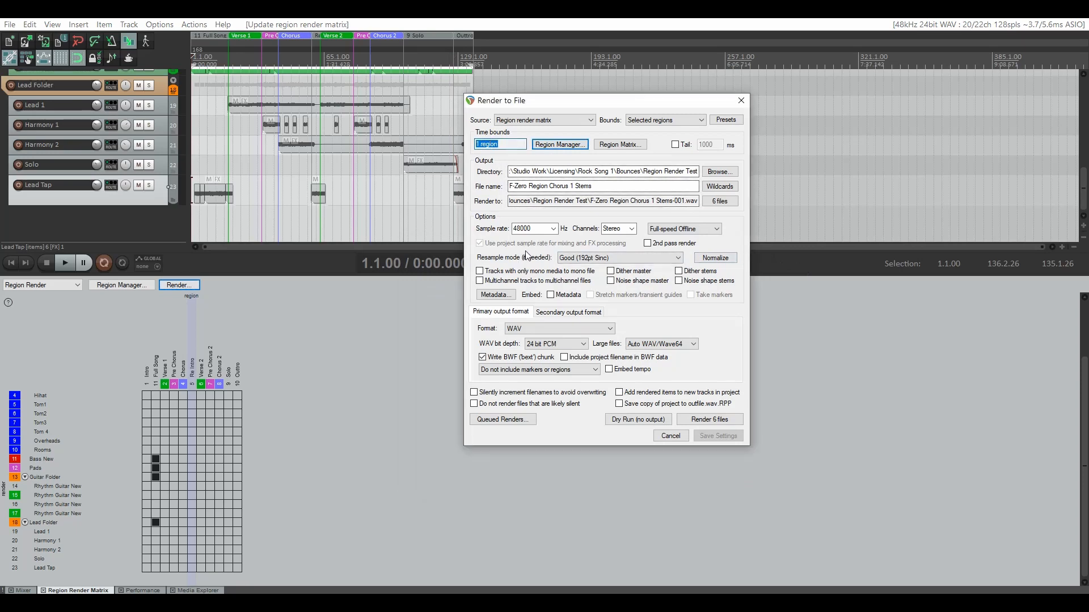
pyautogui.moveTo(593, 186); pyautogui.dragTo(548, 186)
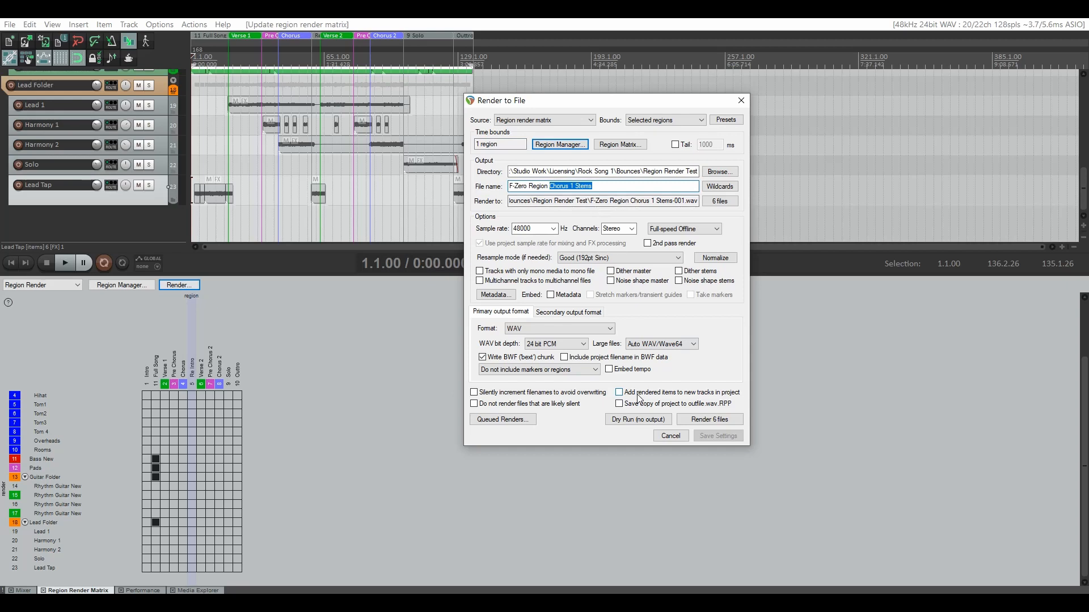
pyautogui.write('Plus Stems')
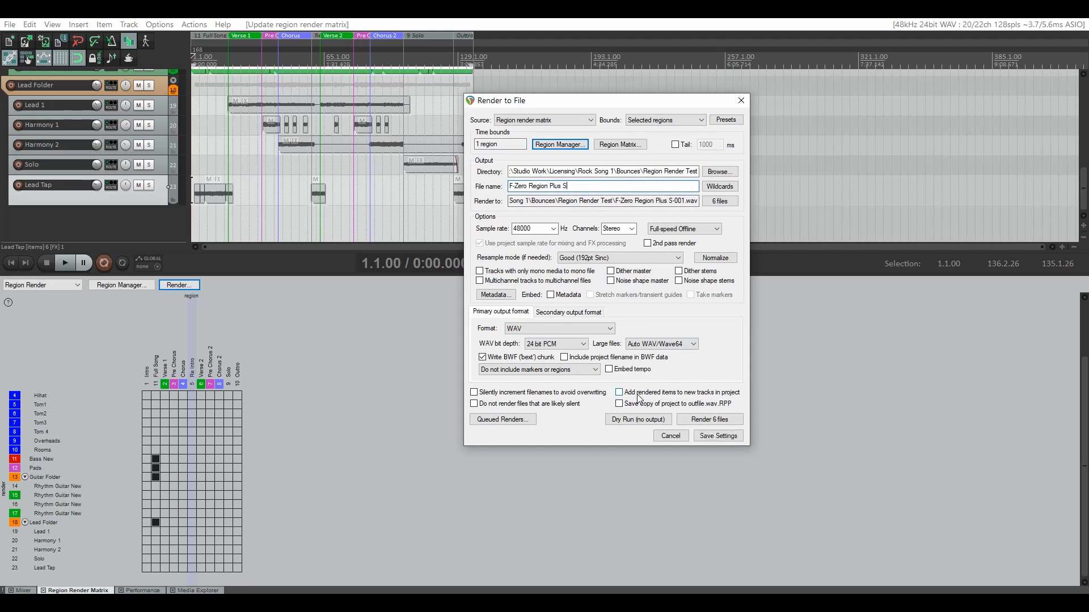
pyautogui.click(716, 421)
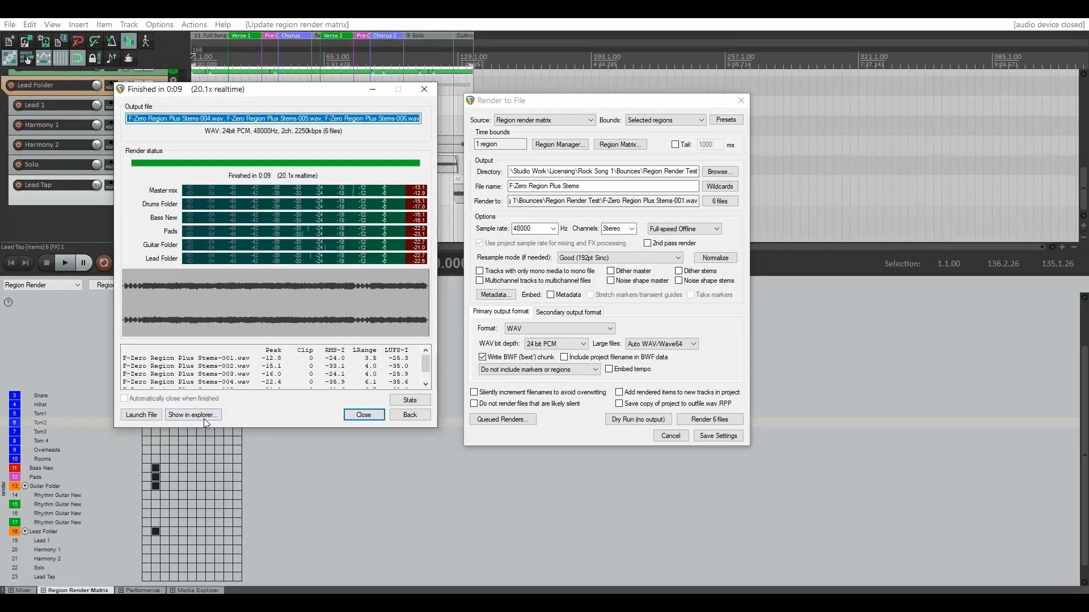
# Step: Show the rendered files in their output folder and select the six "F-Zero Region Plus Stems" WAV files, 001 to 006
pyautogui.click(203, 417)
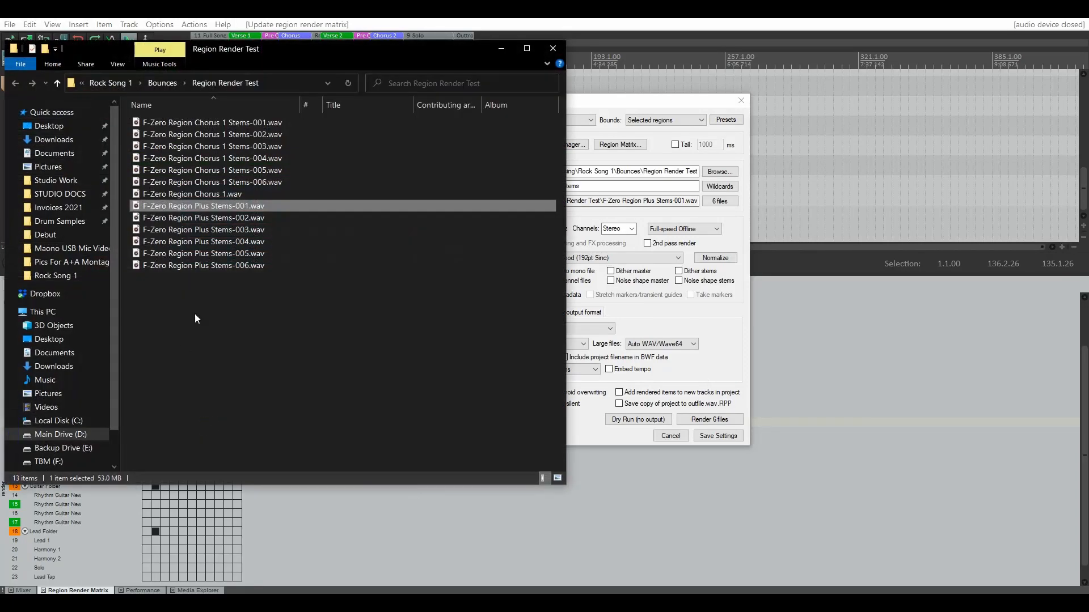
pyautogui.click(196, 314)
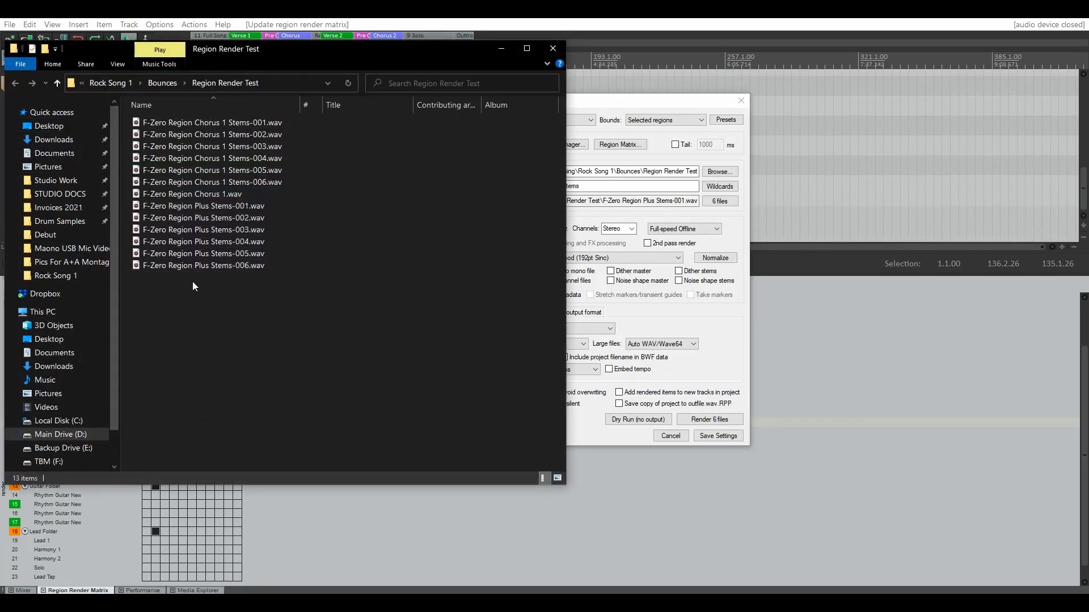
pyautogui.moveTo(192, 281); pyautogui.dragTo(235, 203)
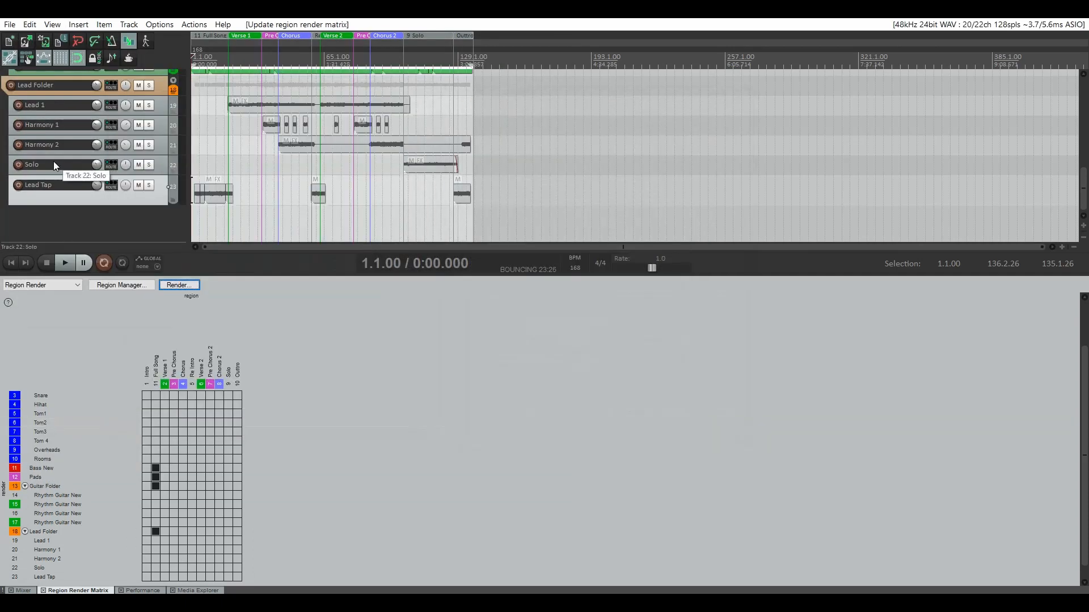
# Step: Start a new project and insert the six selected WAV files at the project start, each on its own track
pyautogui.click(9, 24)
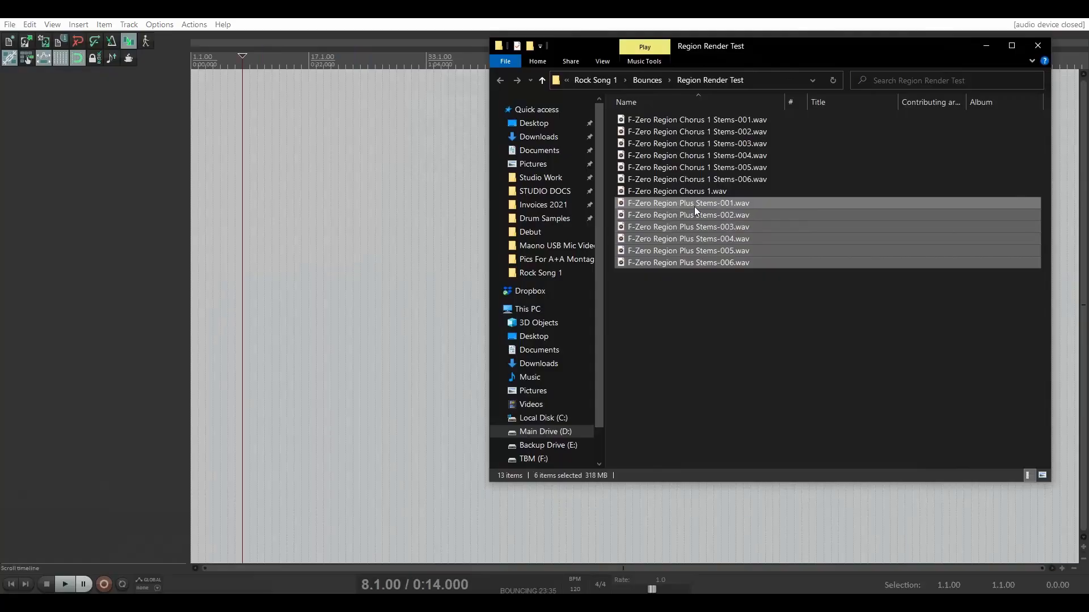
pyautogui.moveTo(694, 207); pyautogui.dragTo(199, 111)
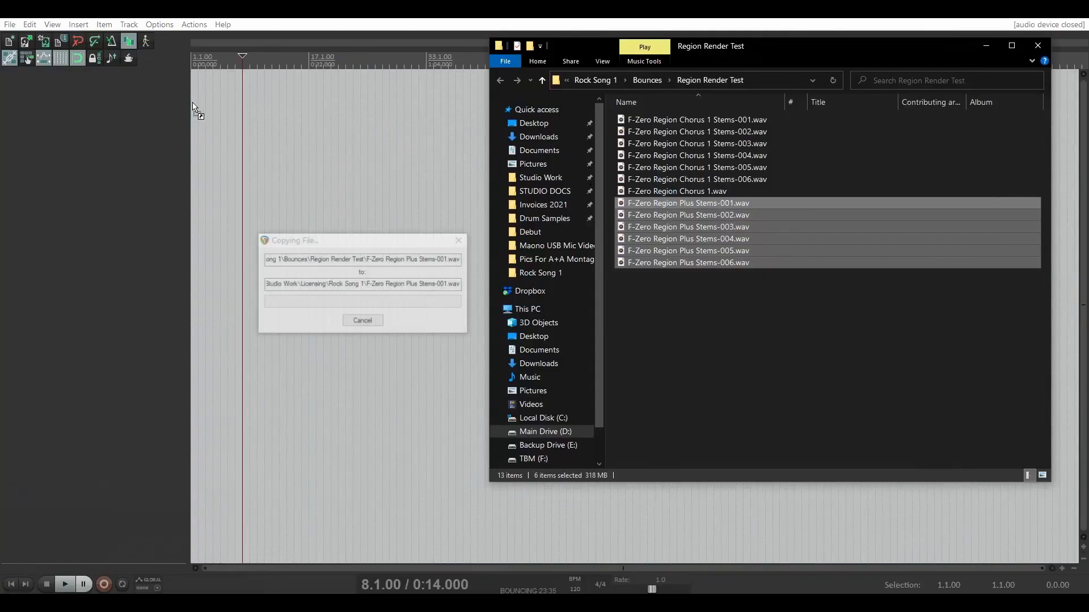
pyautogui.click(330, 304)
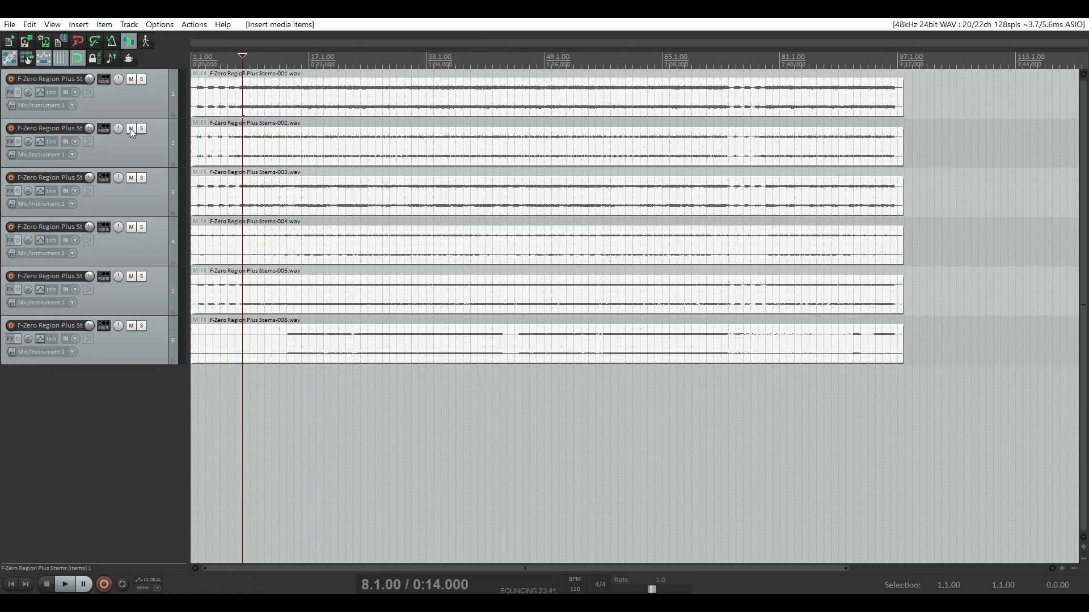
# Step: Mute tracks 2 to 6, play the master mix on track 1 by itself, and mute that track too
pyautogui.moveTo(130, 128); pyautogui.dragTo(126, 364)
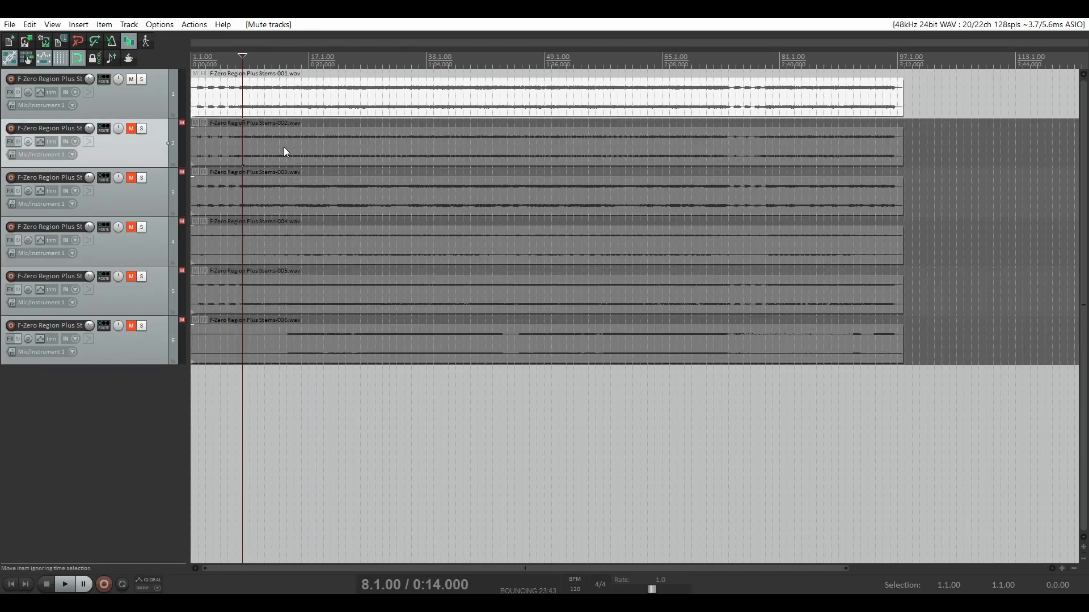
pyautogui.press('space')
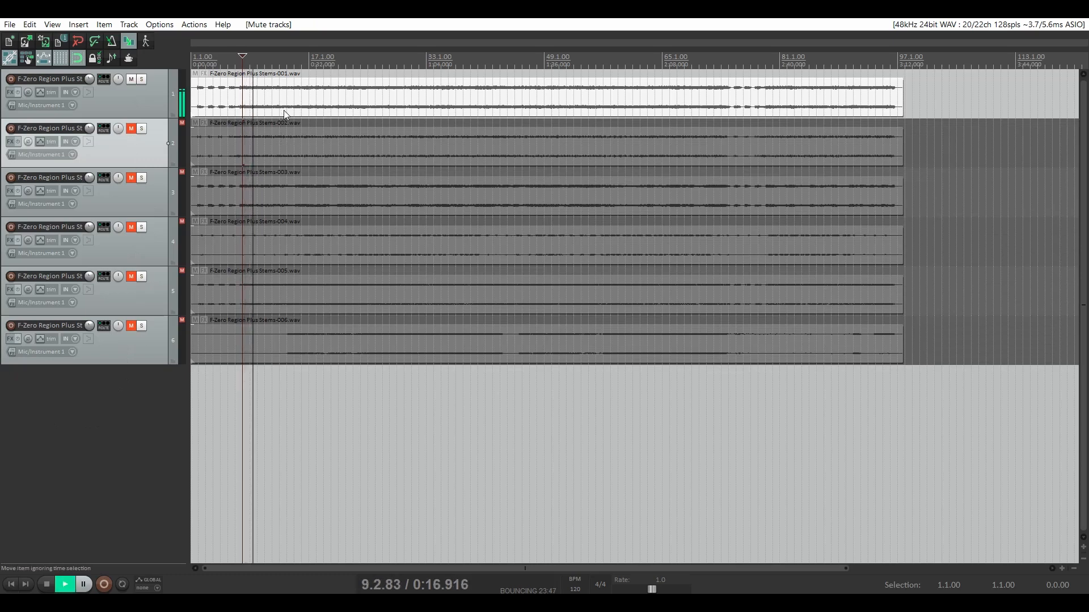
pyautogui.click(131, 79)
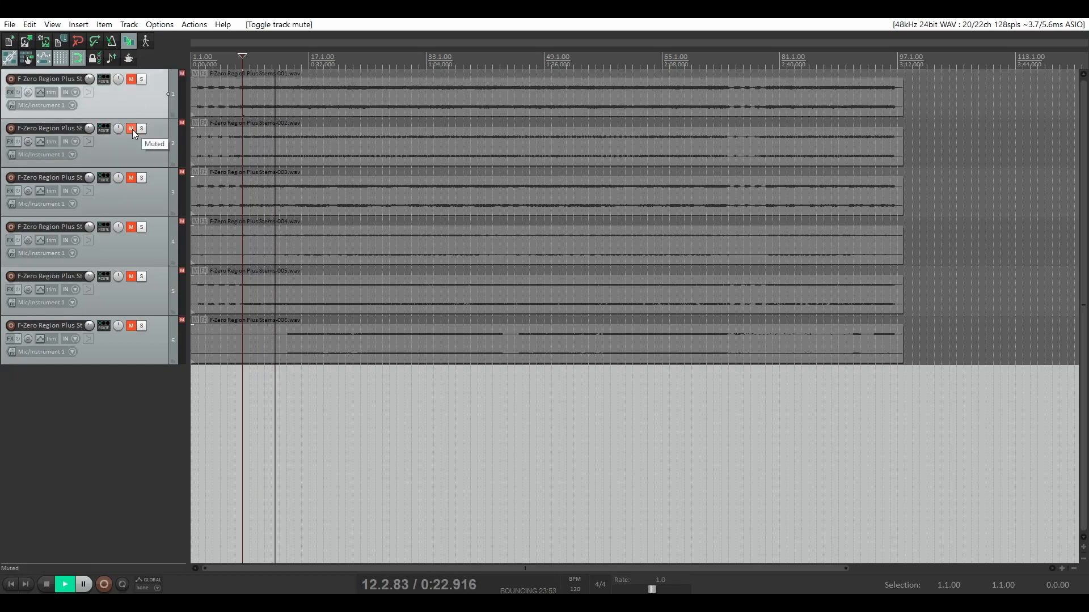
# Step: Audition the stems on tracks 2 to 6 one at a time by unmuting each in turn, and stop playback
pyautogui.click(132, 129)
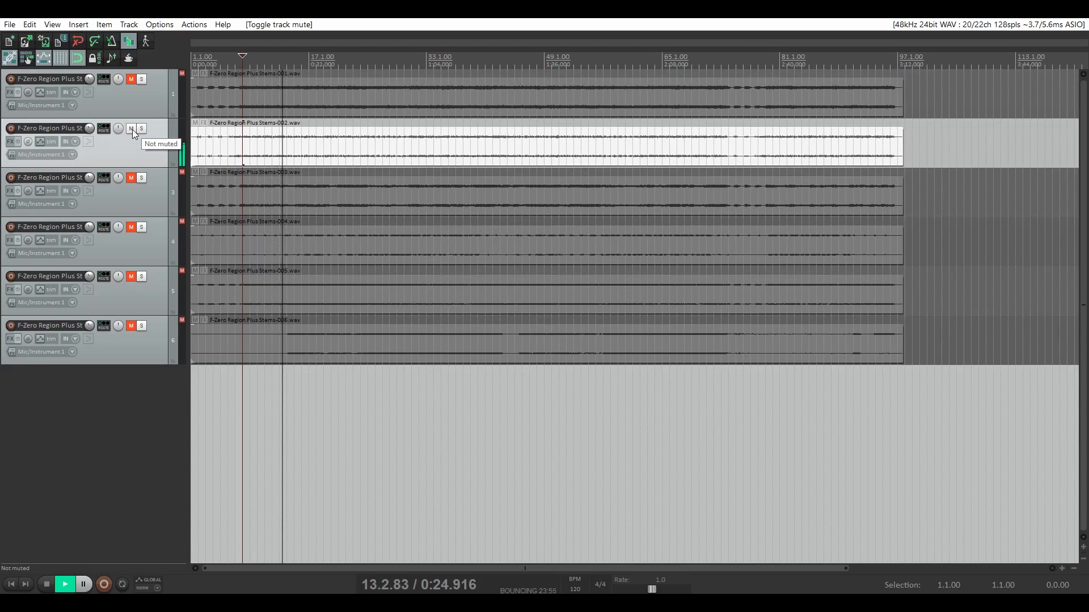
pyautogui.click(132, 129)
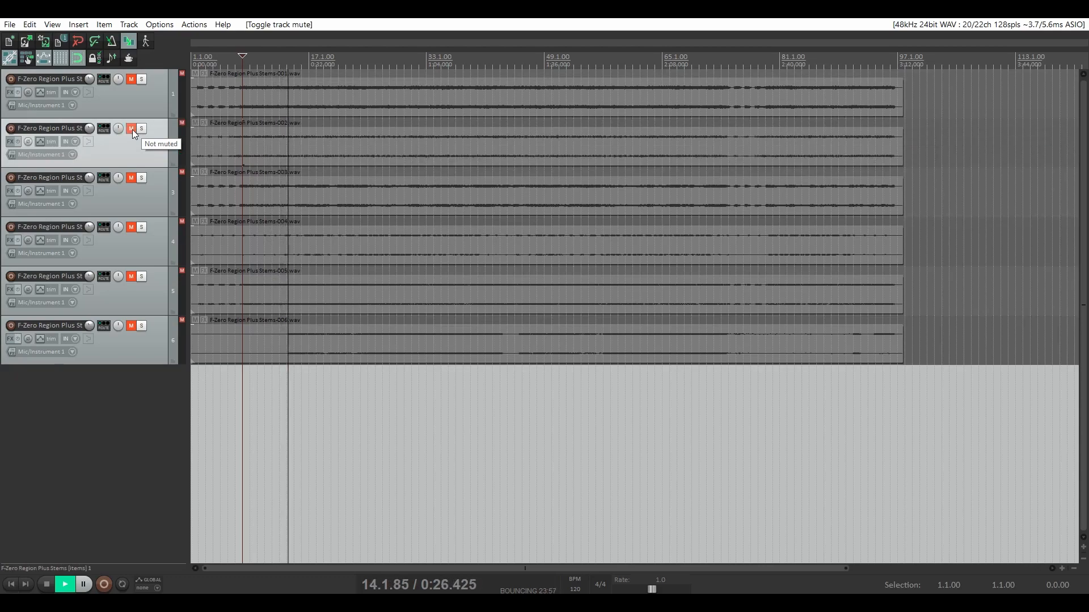
pyautogui.click(132, 178)
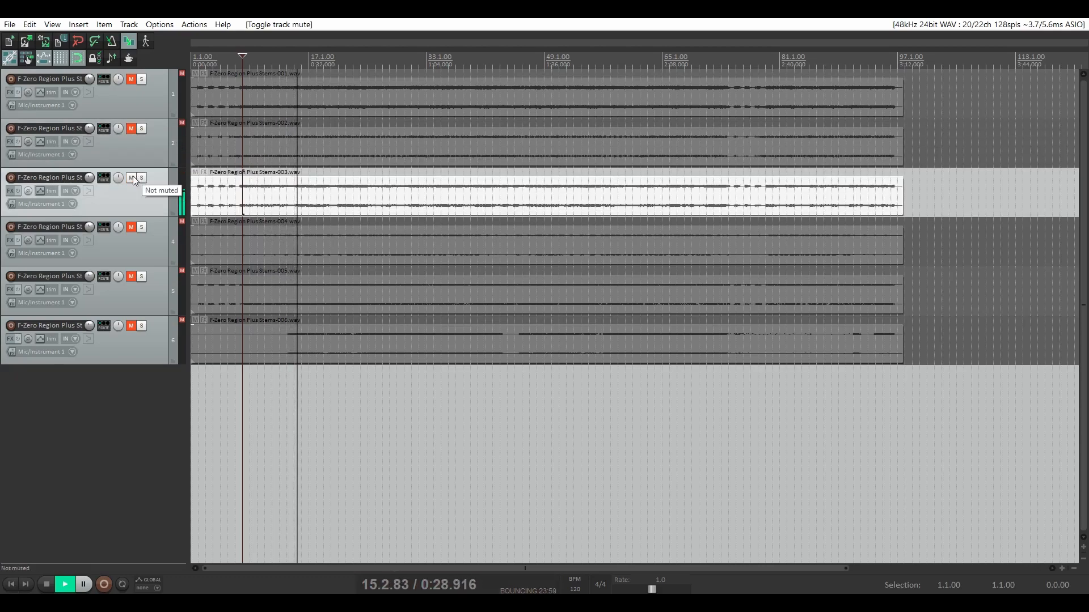
pyautogui.click(132, 178)
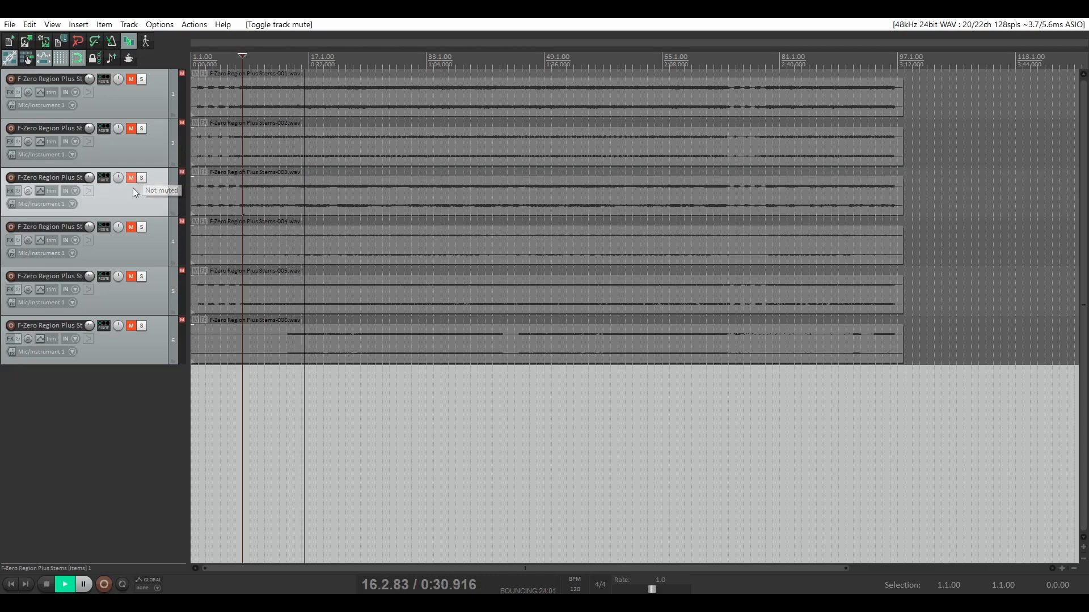
pyautogui.click(131, 227)
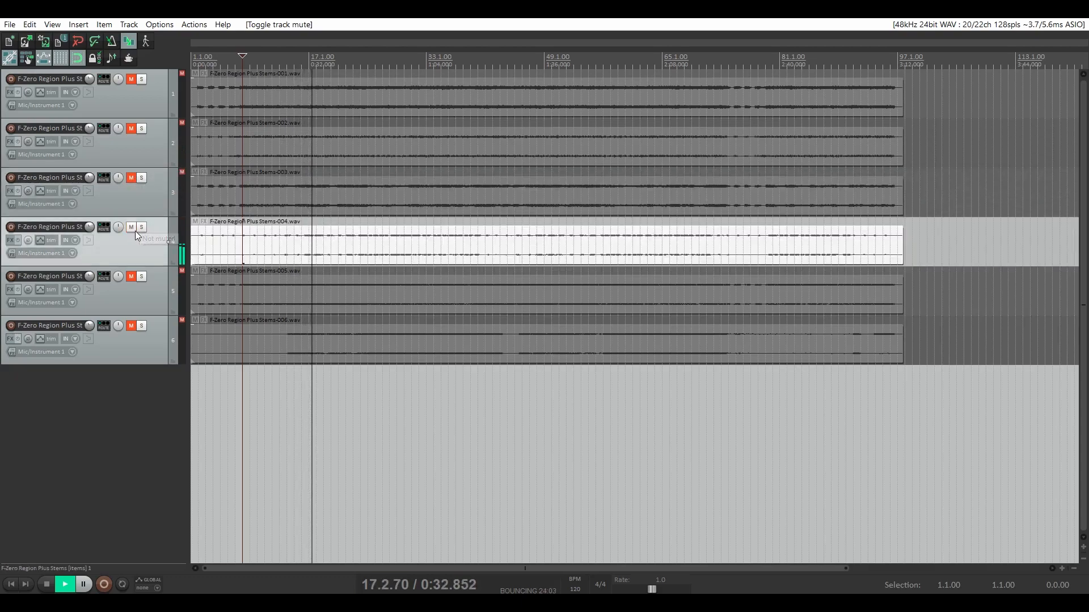
pyautogui.click(131, 227)
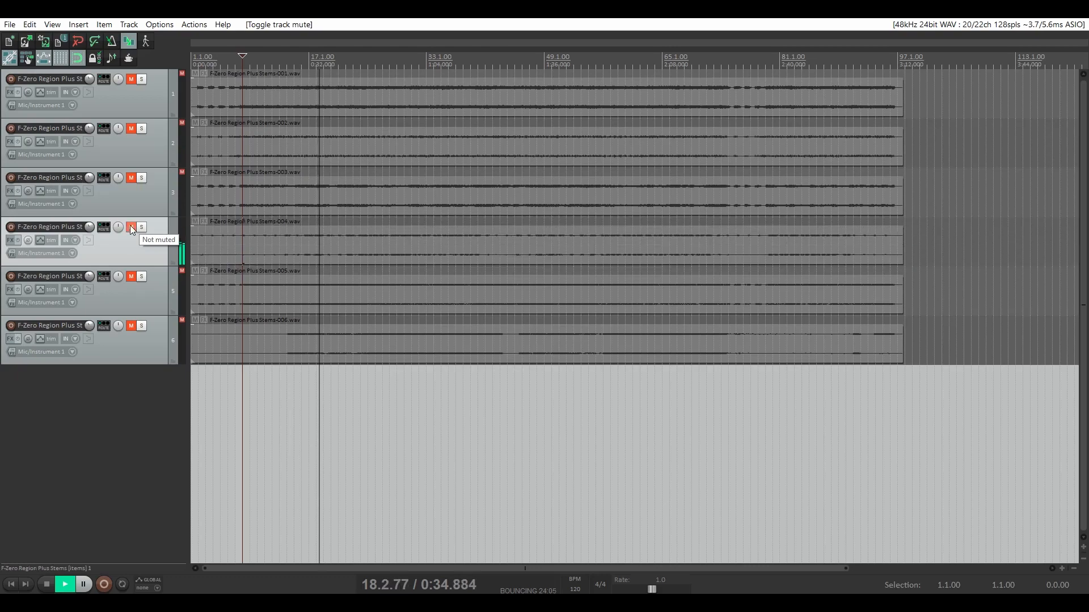
pyautogui.click(132, 277)
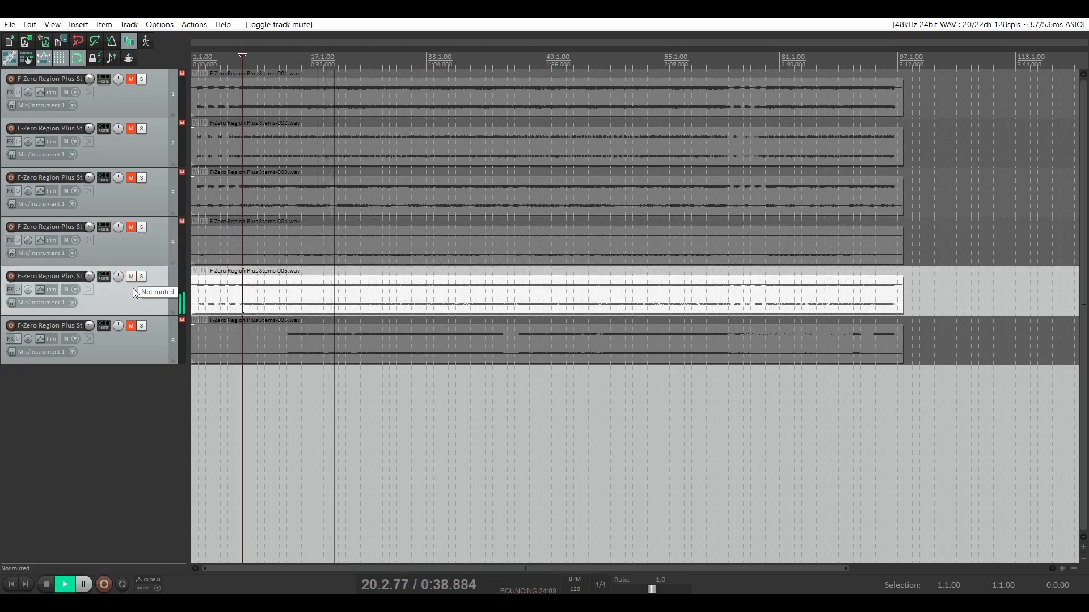
pyautogui.click(131, 278)
pyautogui.click(131, 326)
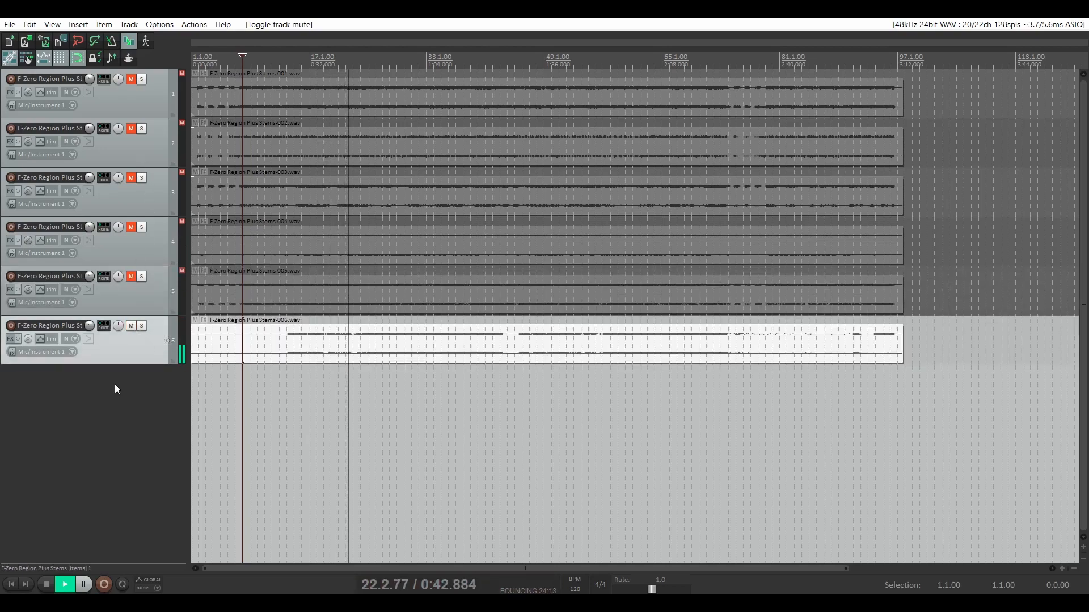
pyautogui.press('space')
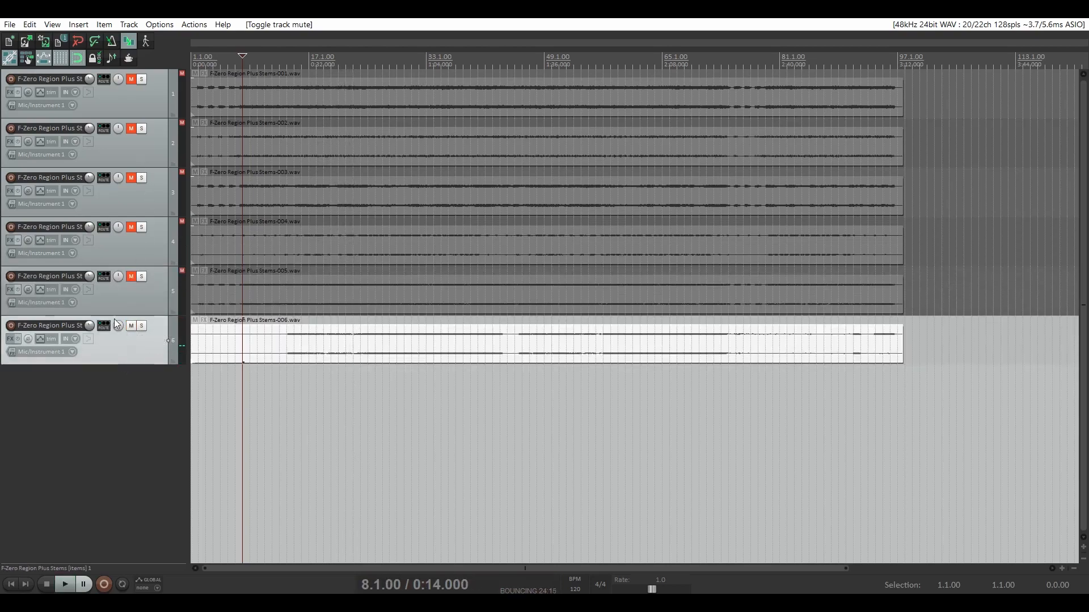
# Step: Unmute all six tracks and place the edit cursor at measure 15
pyautogui.click(131, 325)
pyautogui.click(131, 81)
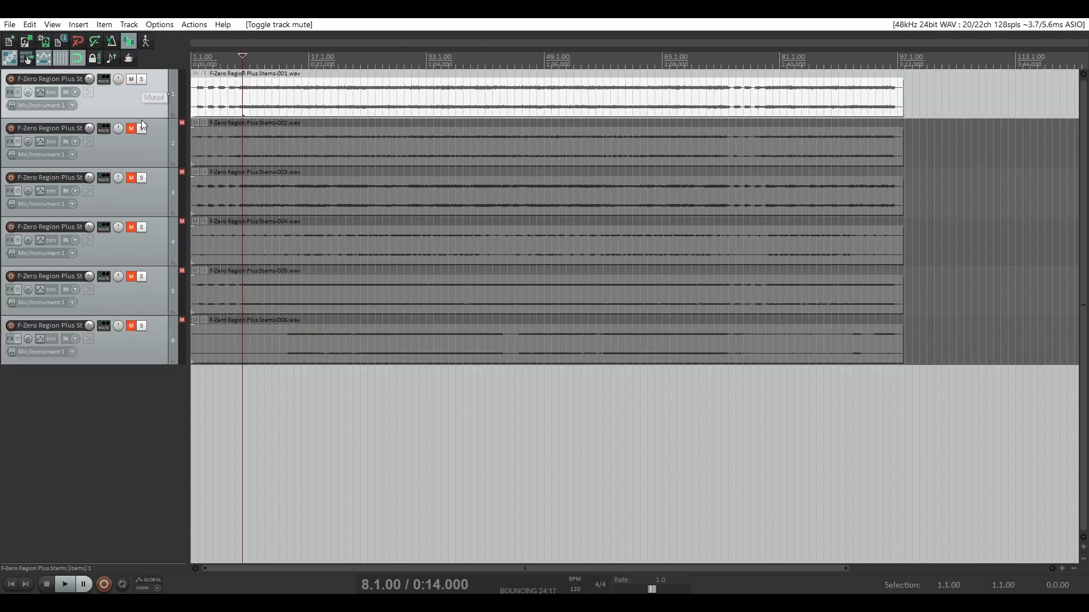
pyautogui.moveTo(134, 130); pyautogui.dragTo(133, 309)
pyautogui.click(296, 61)
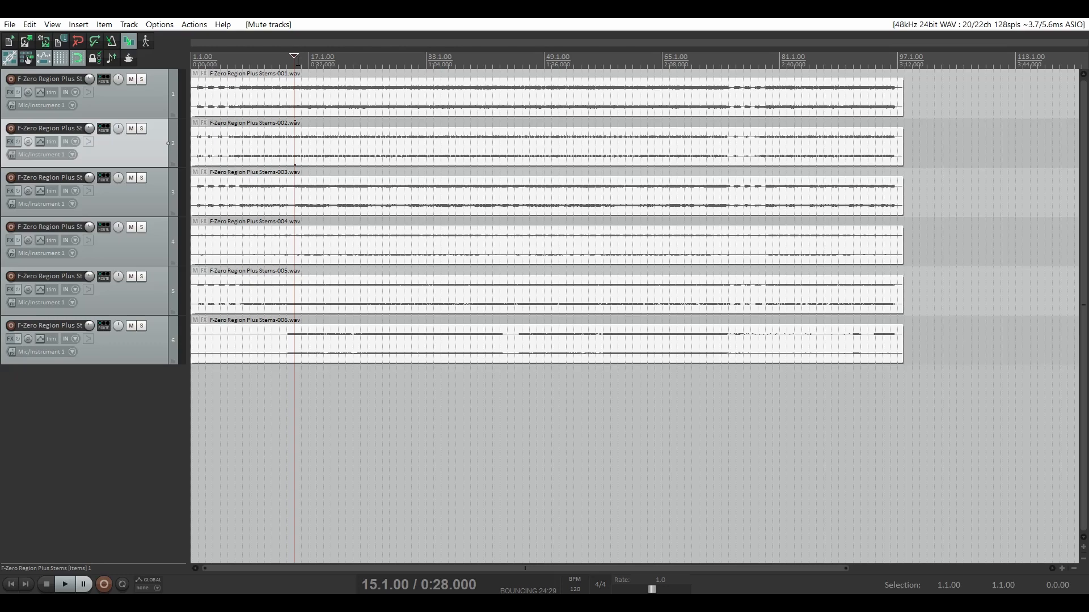
# Step: Mute the master mix on track 1 and toggle its solo during playback to compare it with the combined stems
pyautogui.click(131, 80)
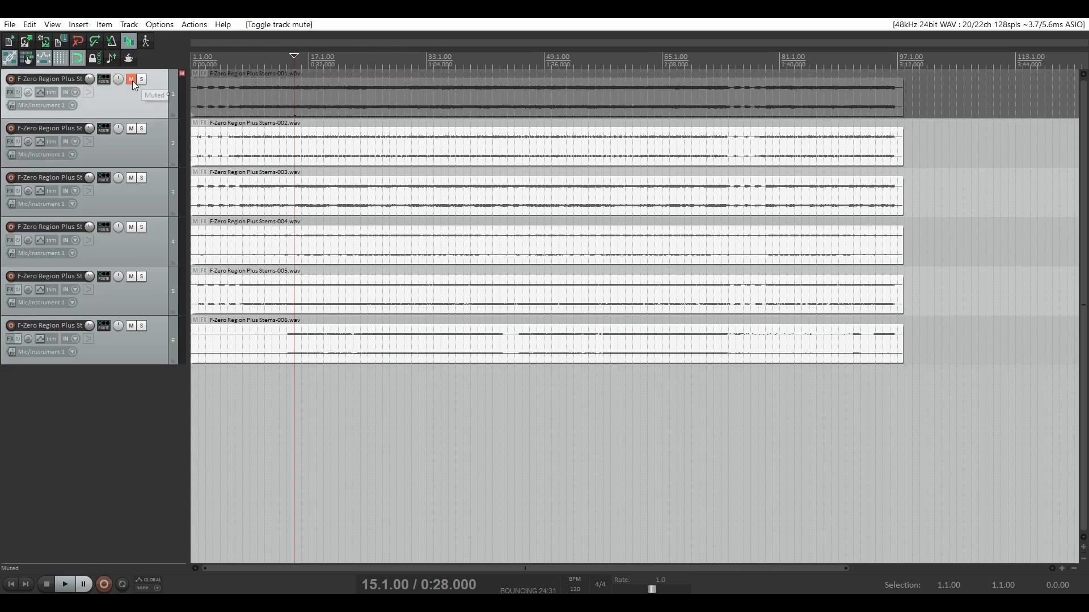
pyautogui.click(141, 80)
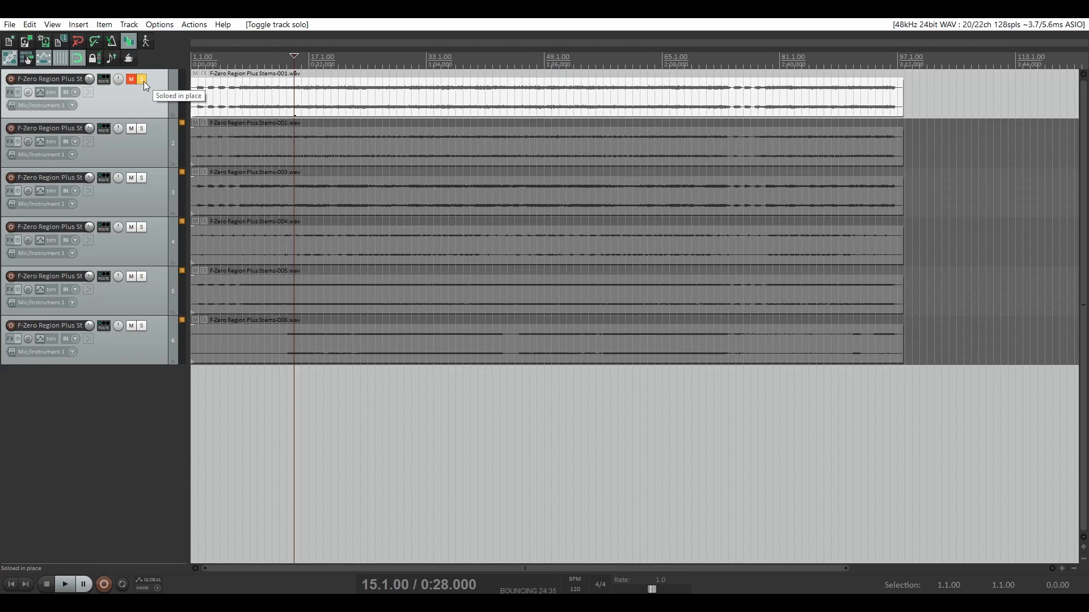
pyautogui.press('space')
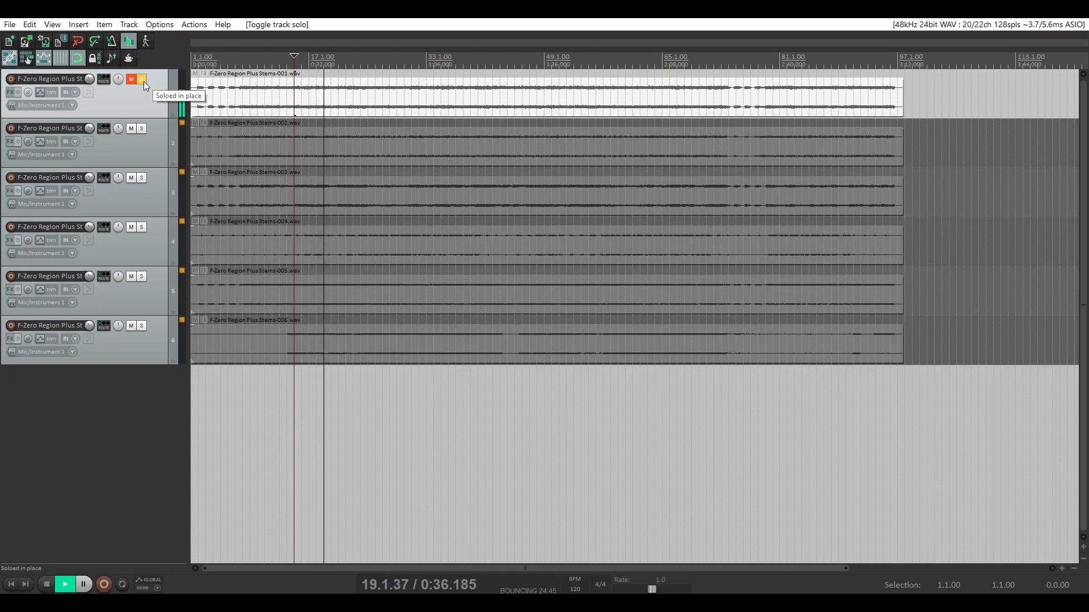
pyautogui.click(142, 79)
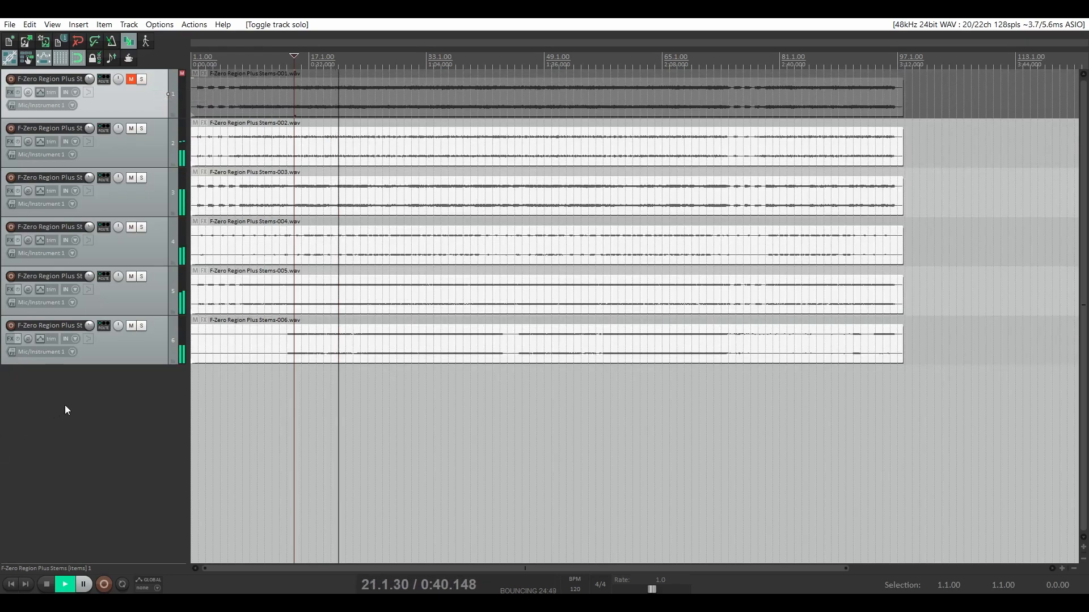
pyautogui.click(142, 79)
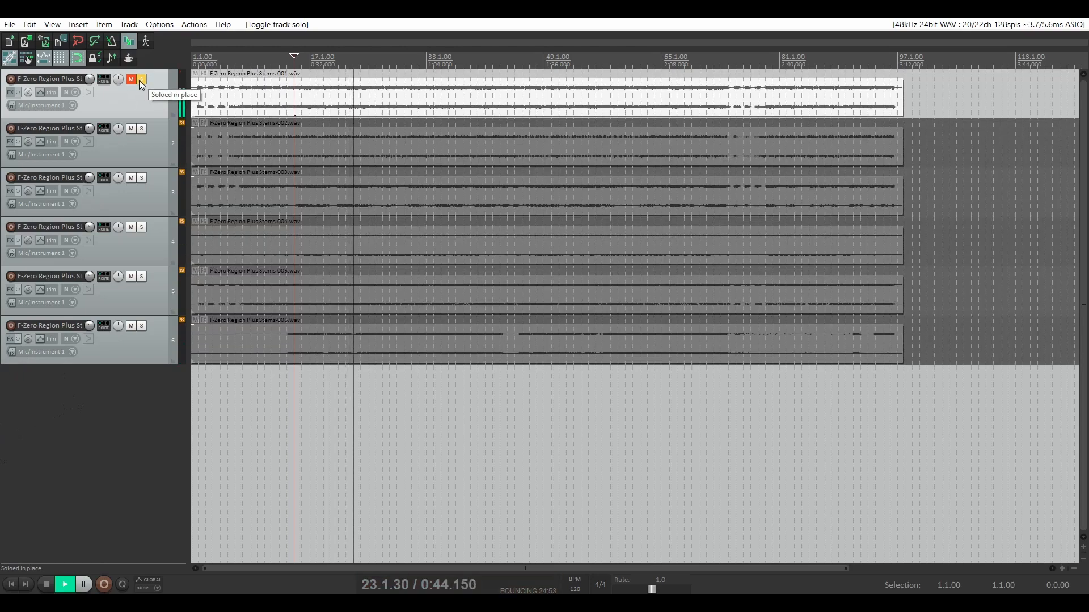
pyautogui.click(142, 80)
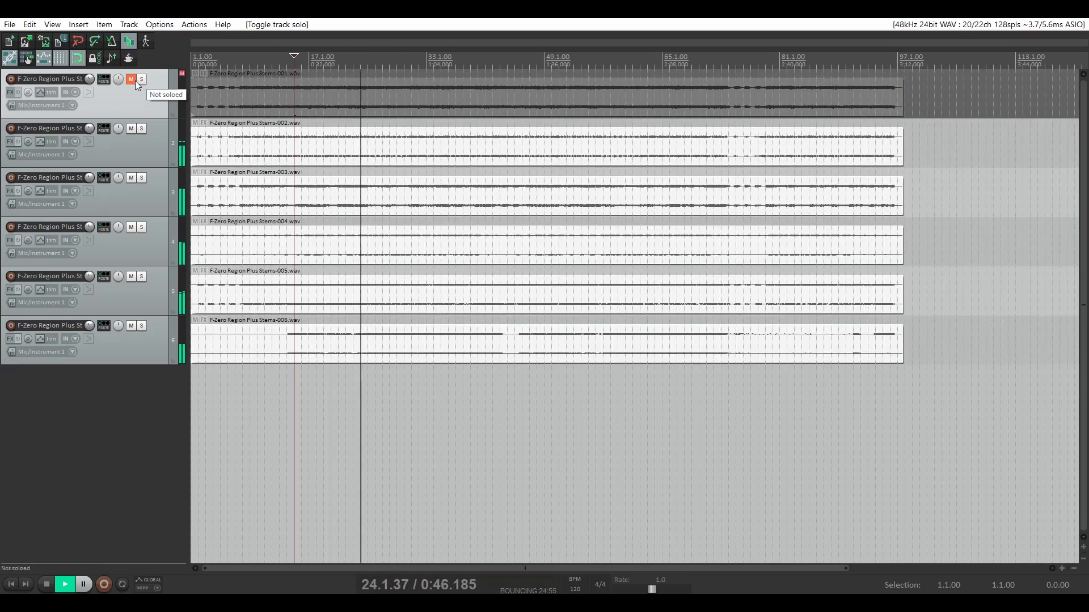